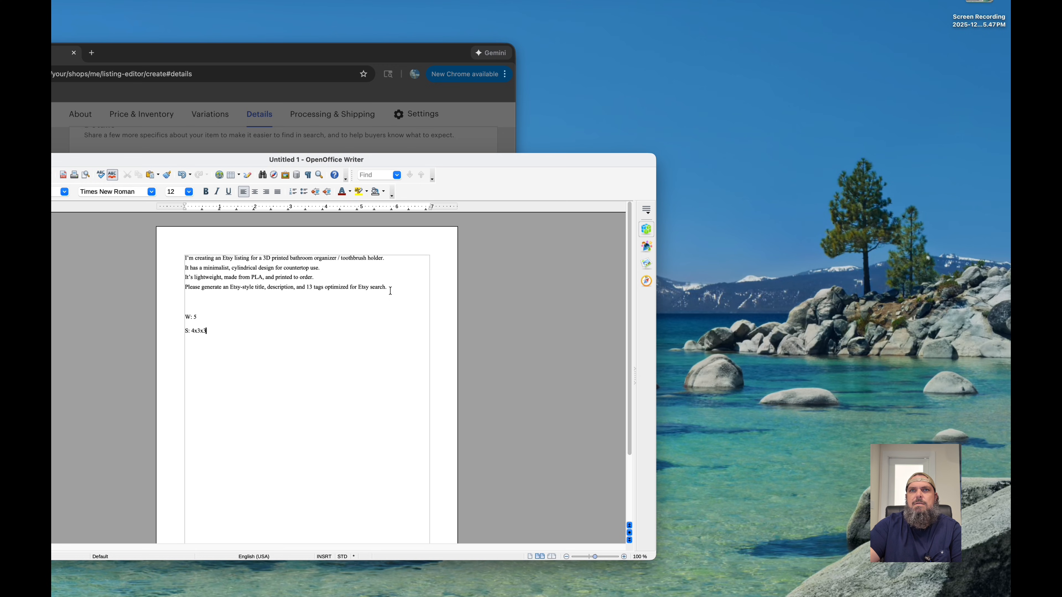
- Copy the four-line Etsy listing prompt from the document into the ChatGPT chat window and send it
left_click_drag(392, 287, 185, 258)
key("super+c")
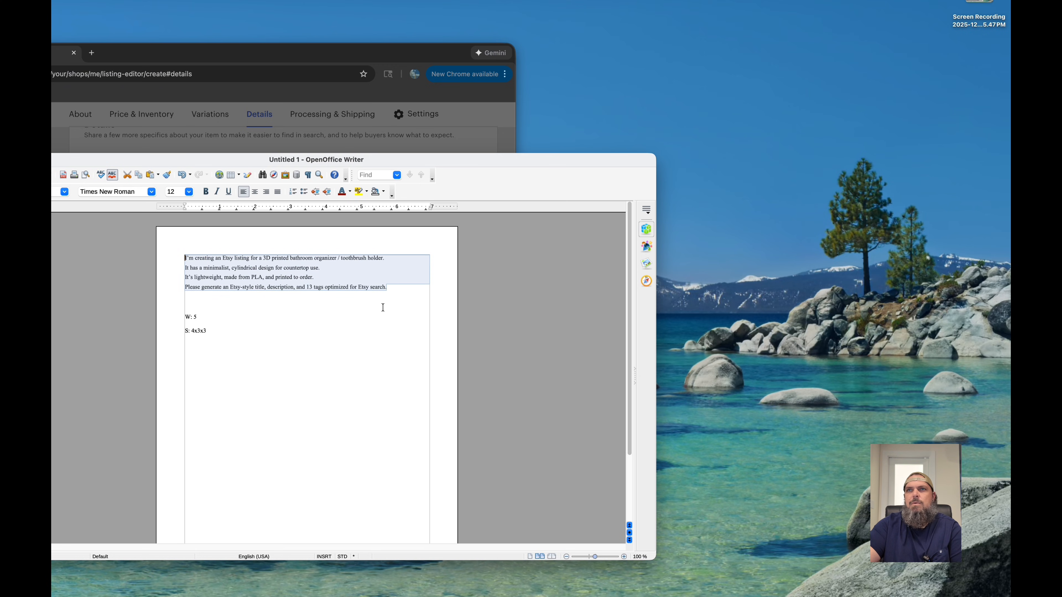
left_click(399, 289)
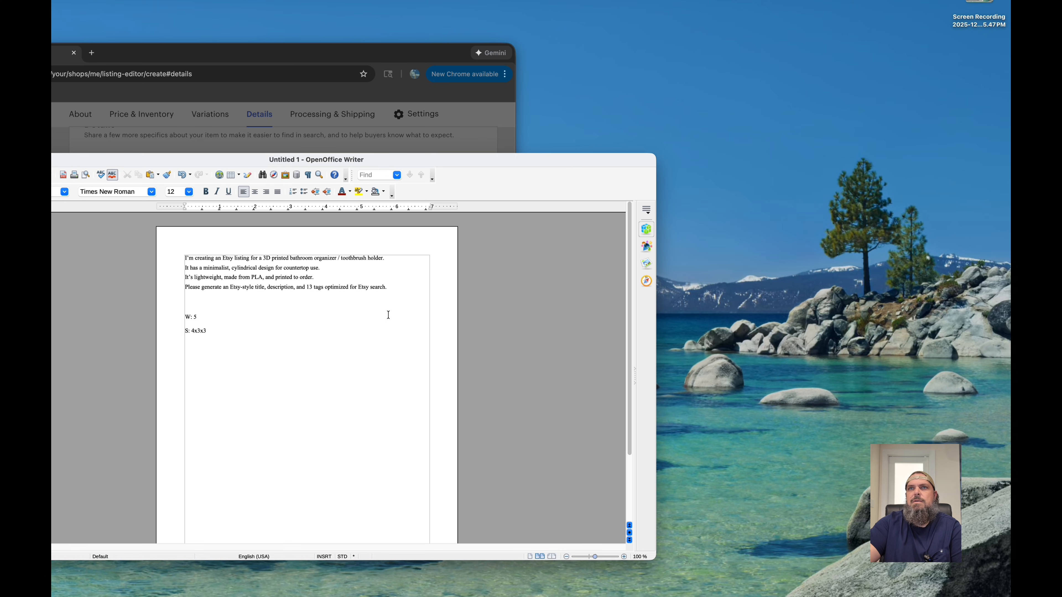
left_click_drag(388, 288, 163, 254)
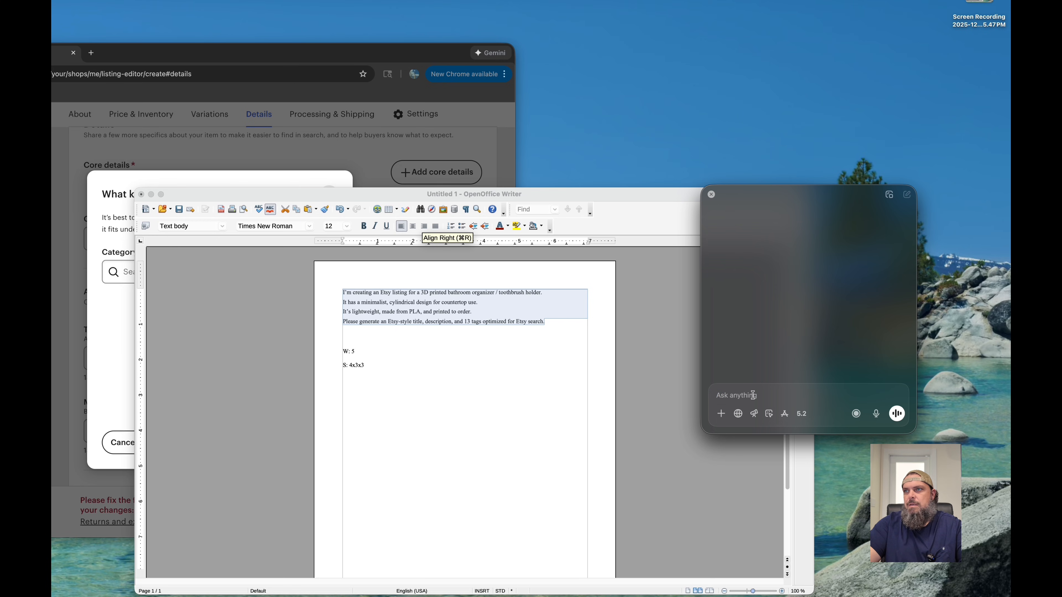
key("super+v")
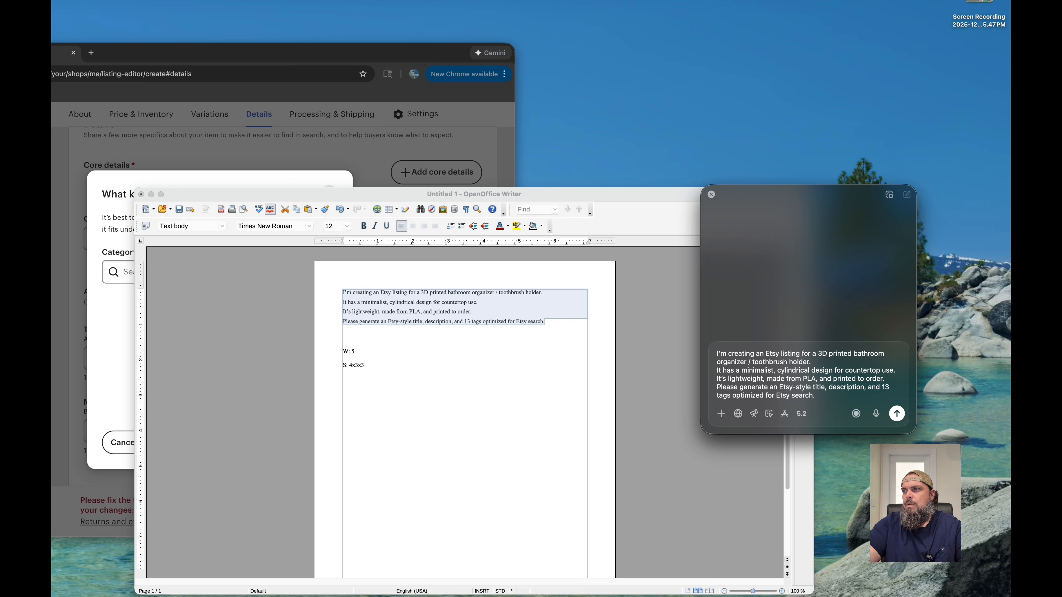
left_click(897, 415)
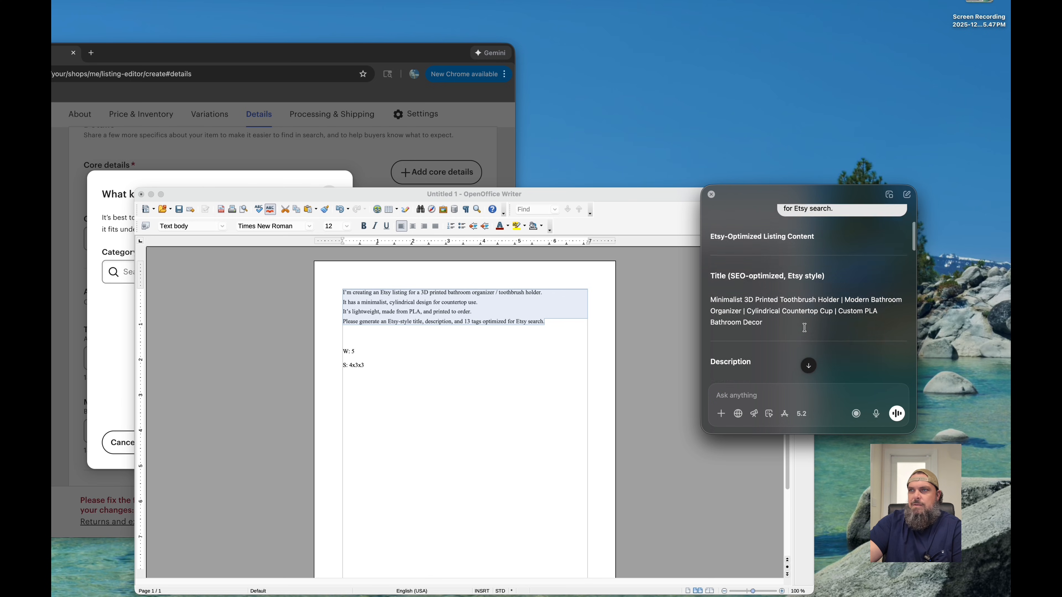
- Copy the generated title, description and 13 tags into the Writer document below the size note, and close the chat window
scroll(805, 327, "down", 3)
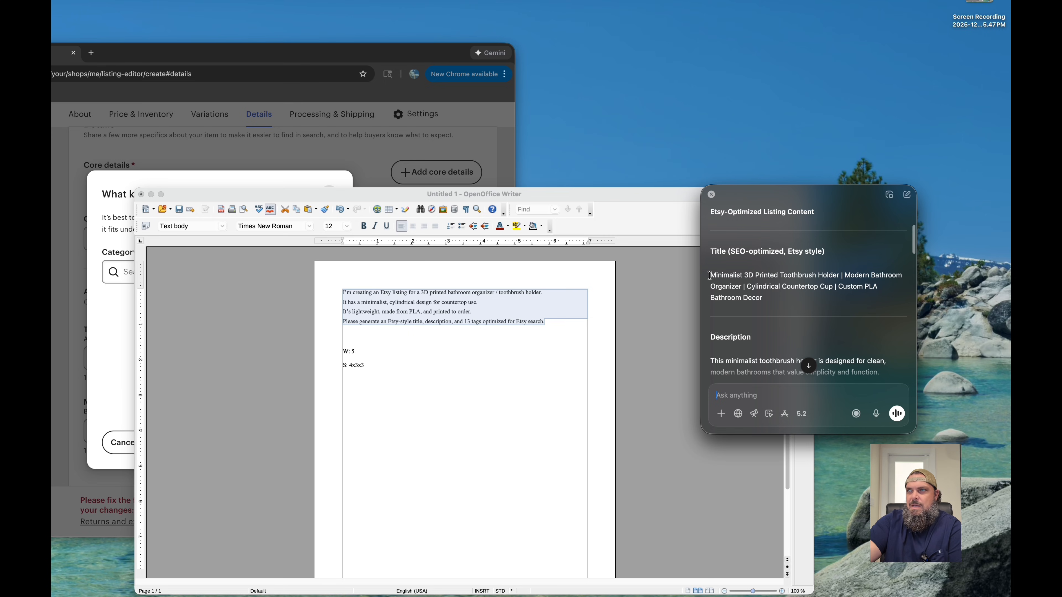
left_click_drag(709, 275, 808, 265)
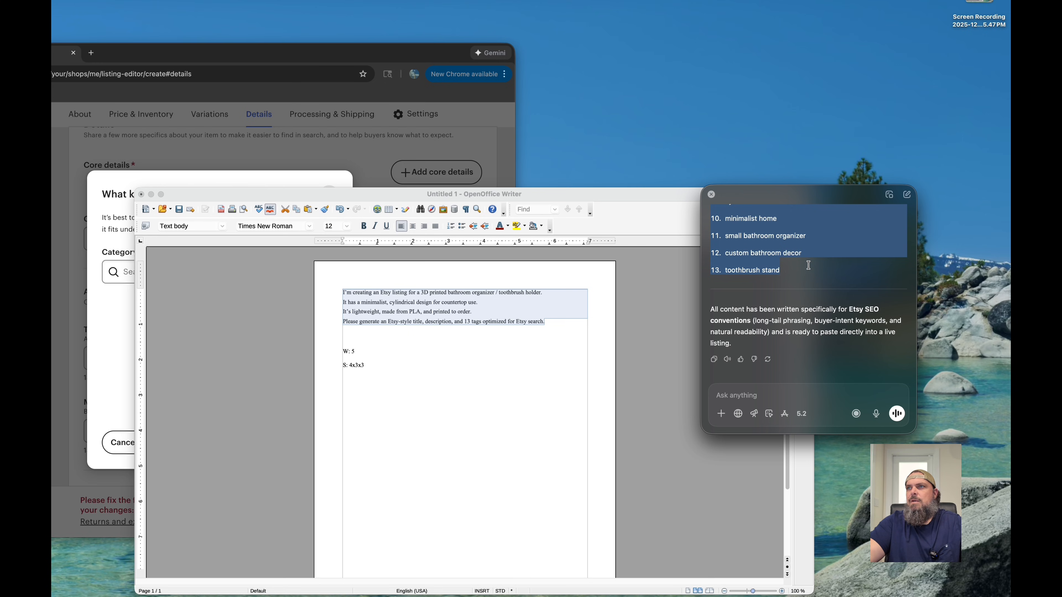
left_click(443, 425)
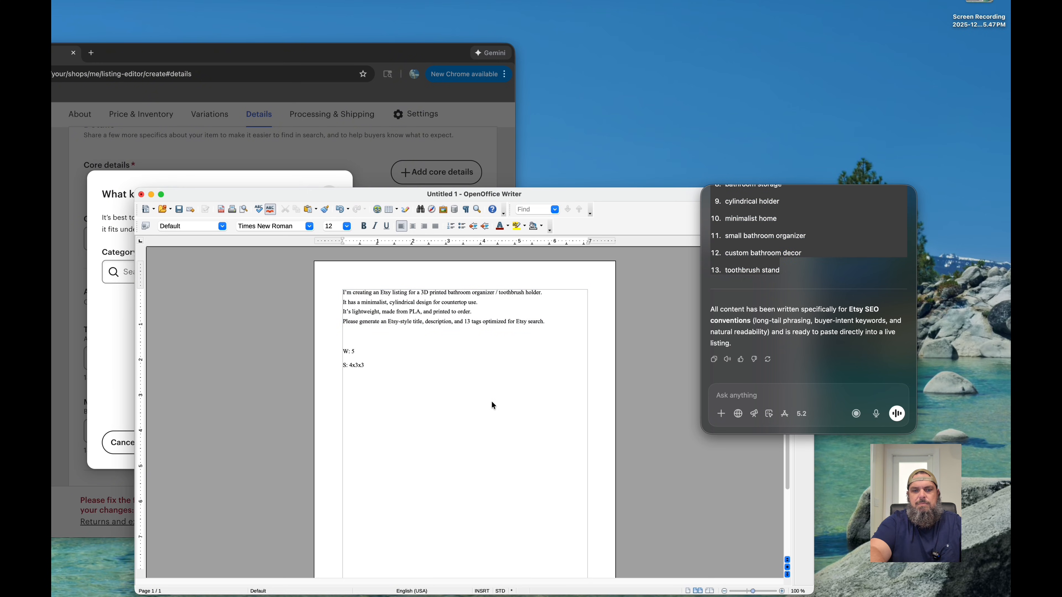
key("super+v")
scroll(509, 380, "up", 10)
scroll(509, 380, "up", 3)
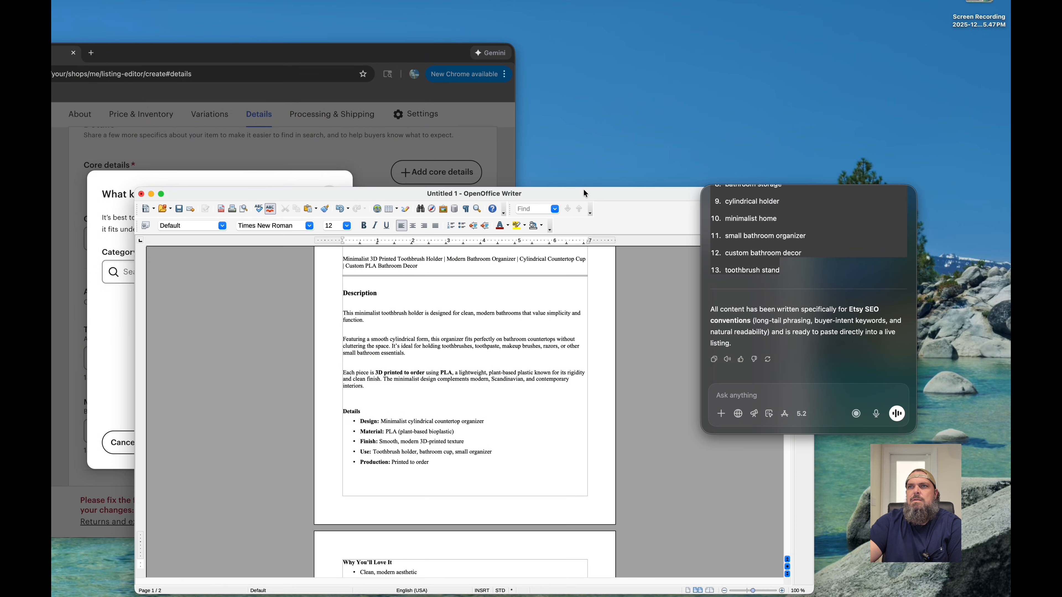
scroll(522, 362, "up", 5)
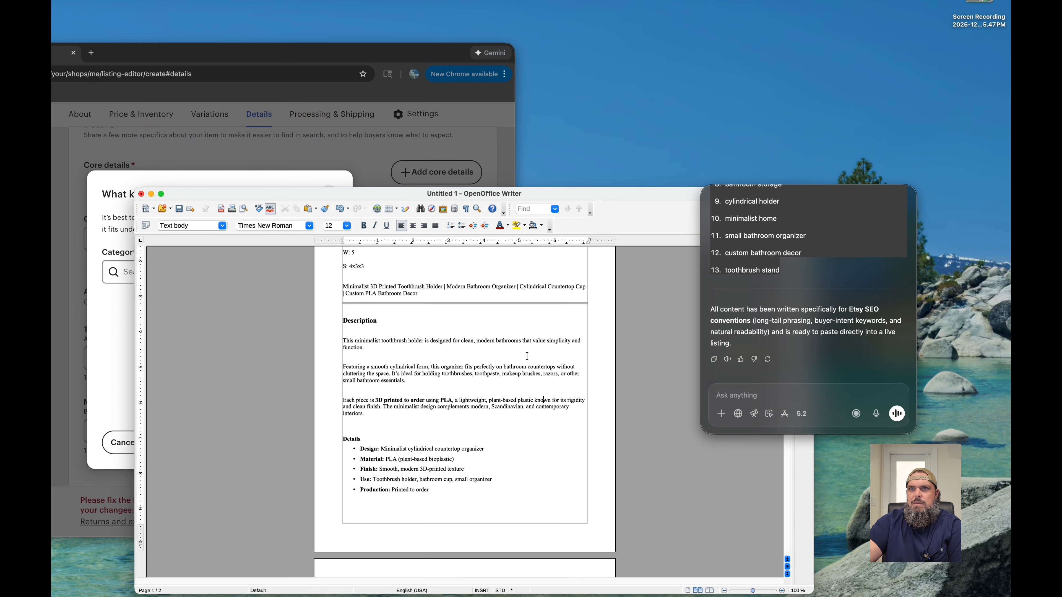
scroll(526, 356, "down", 4)
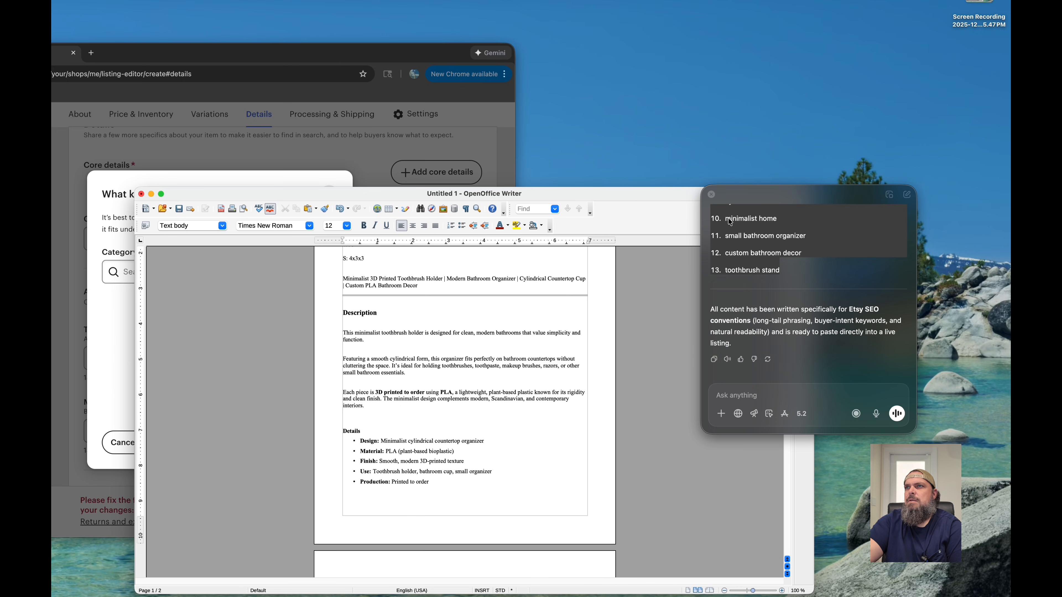
left_click(710, 194)
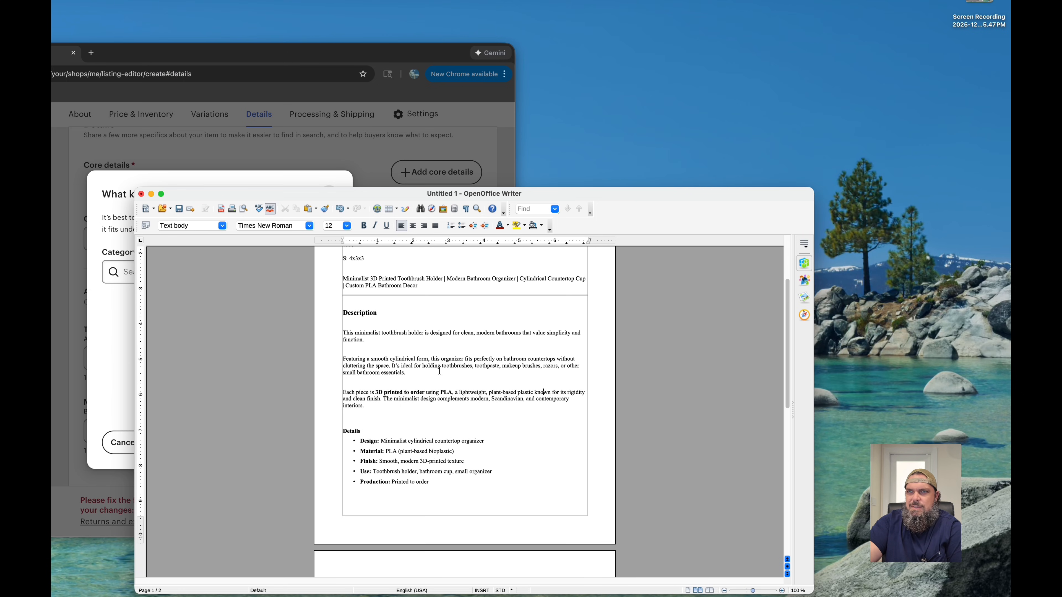
- Review the pasted listing text in the document: title, description, details, Why You'll Love It section and the 13 Etsy search tags
scroll(489, 385, "down", 1)
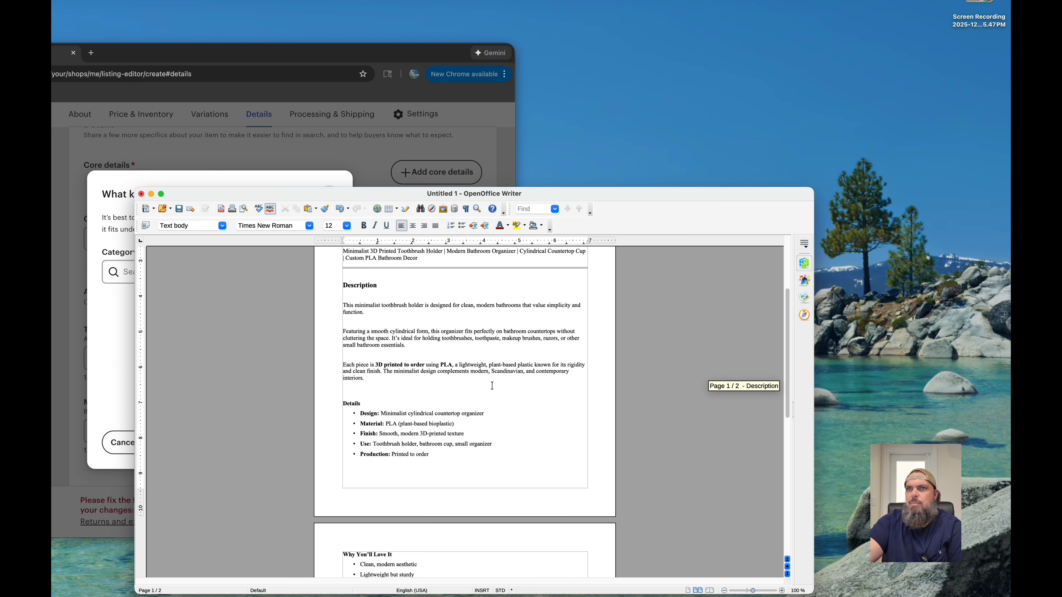
scroll(492, 386, "up", 1)
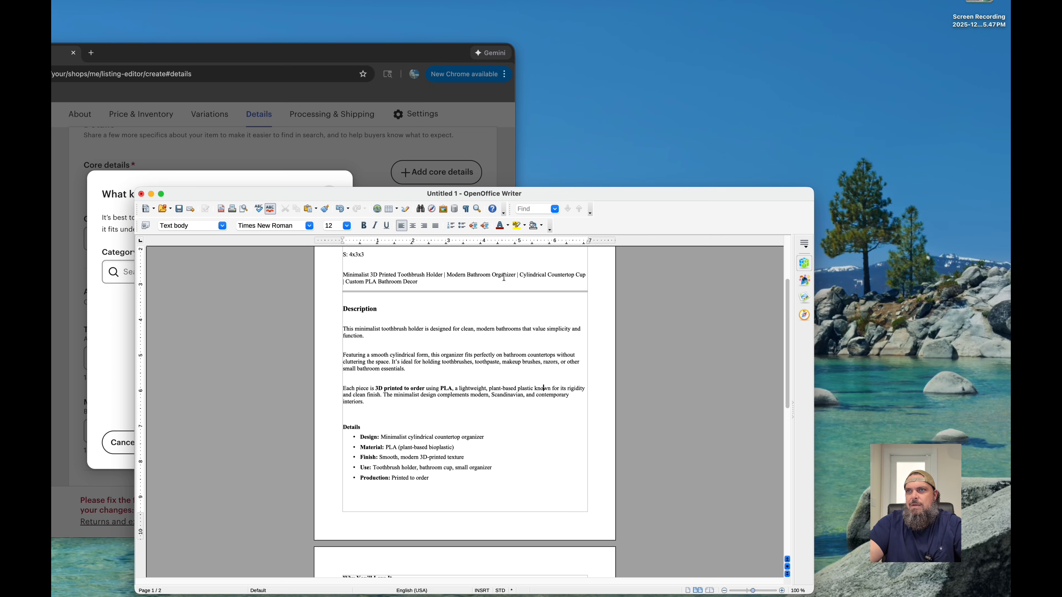
scroll(523, 369, "down", 3)
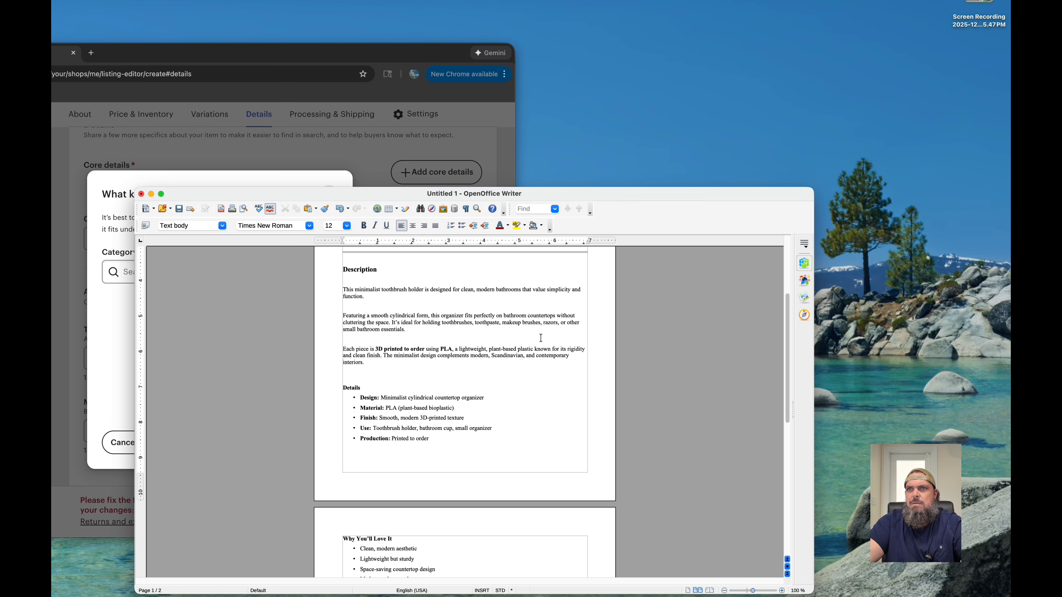
scroll(540, 338, "down", 2)
scroll(540, 338, "down", 3)
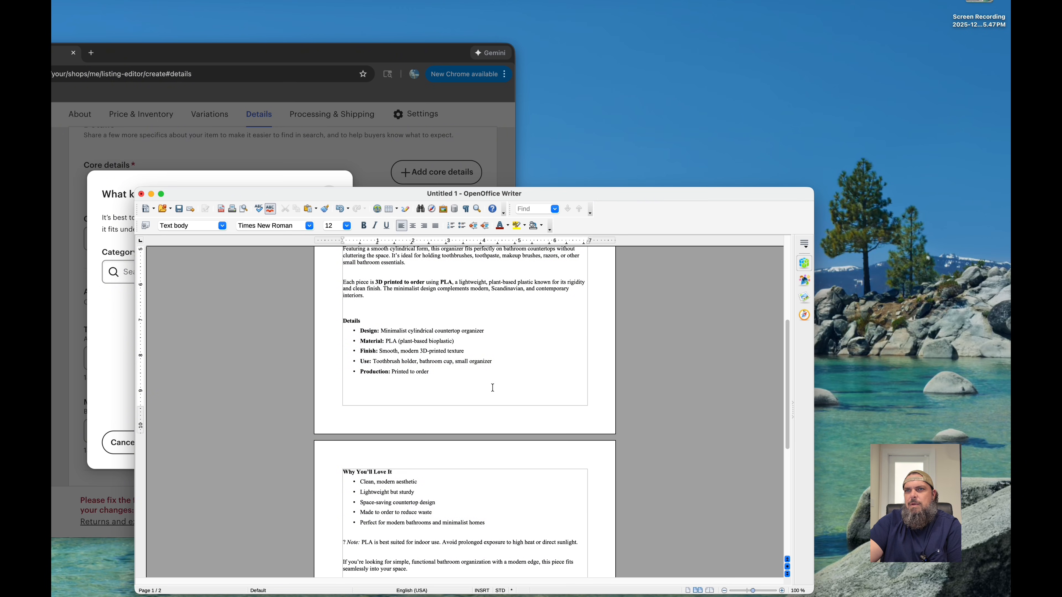
scroll(501, 393, "up", 3)
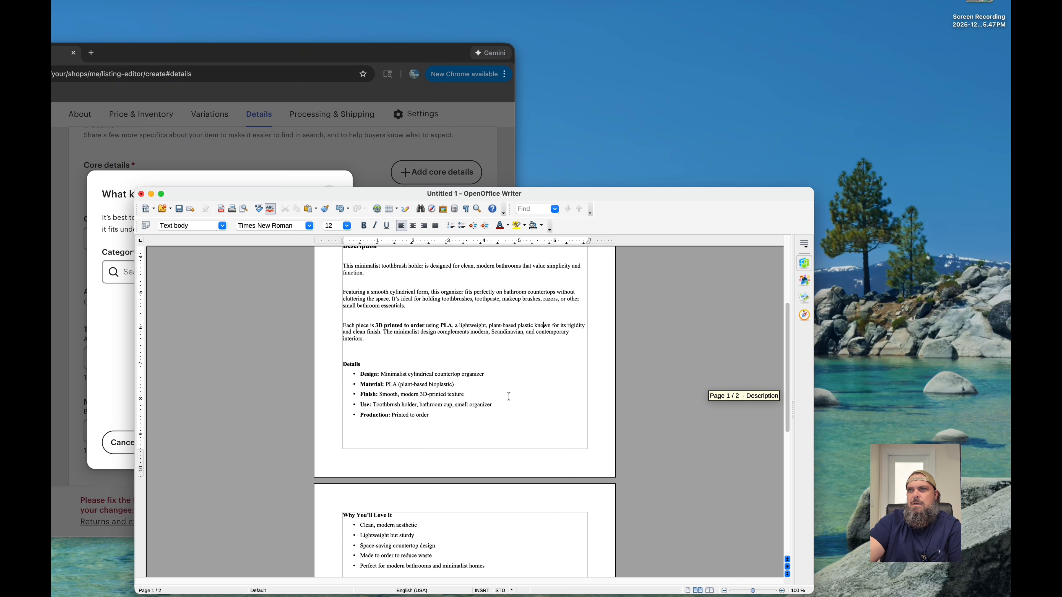
scroll(509, 396, "up", 2)
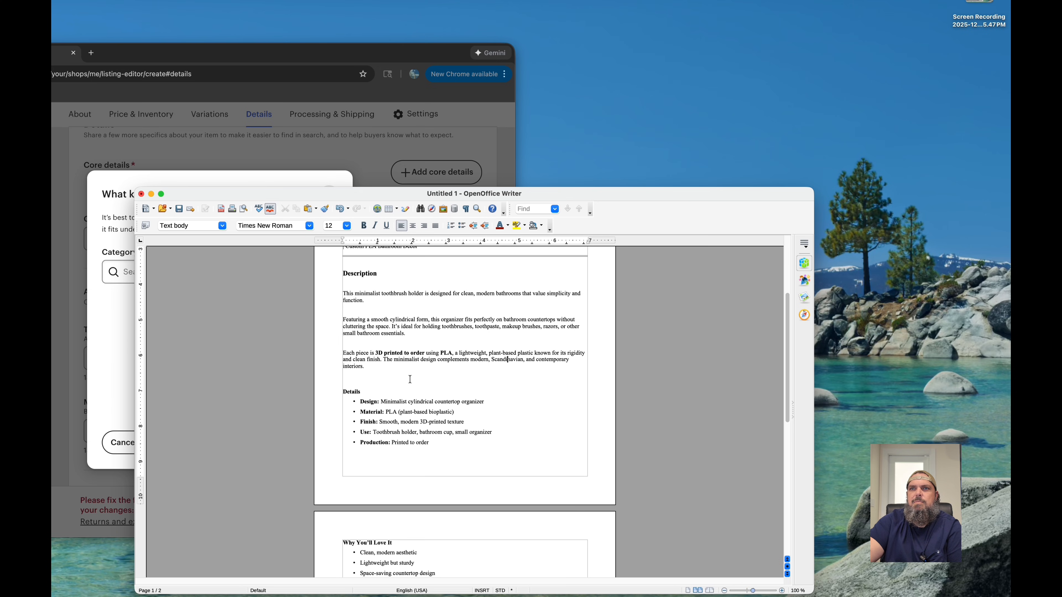
left_click(370, 369)
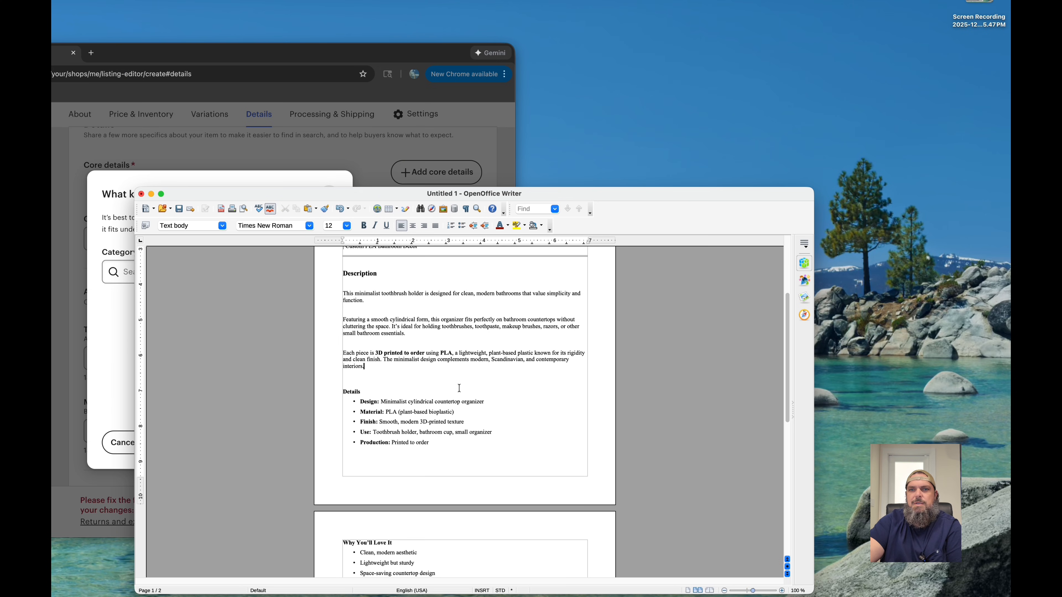
scroll(464, 399, "down", 3)
scroll(460, 401, "up", 3)
scroll(455, 401, "down", 5)
scroll(455, 402, "down", 5)
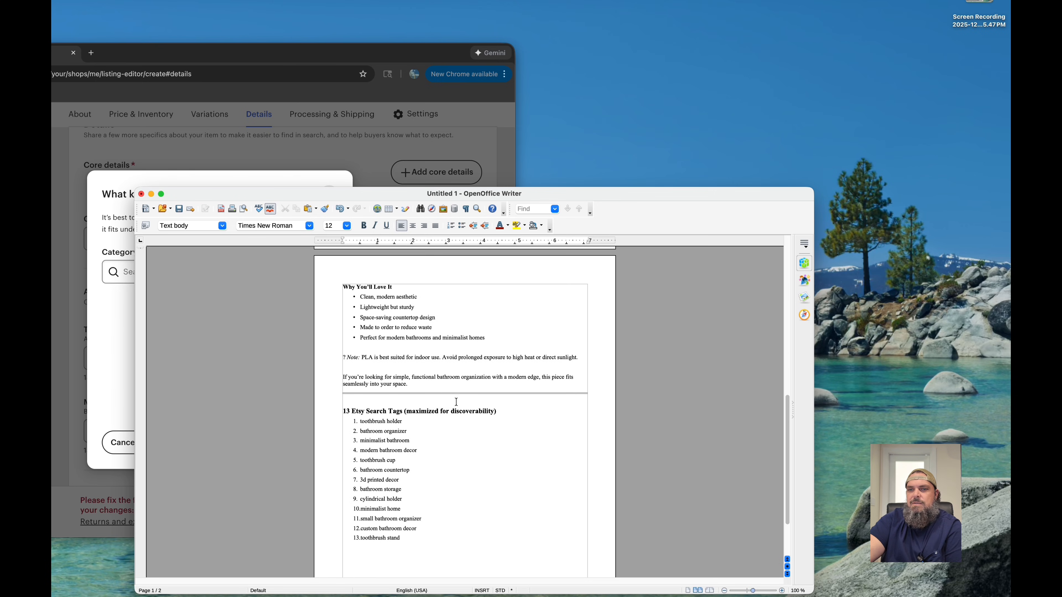
scroll(456, 401, "up", 1)
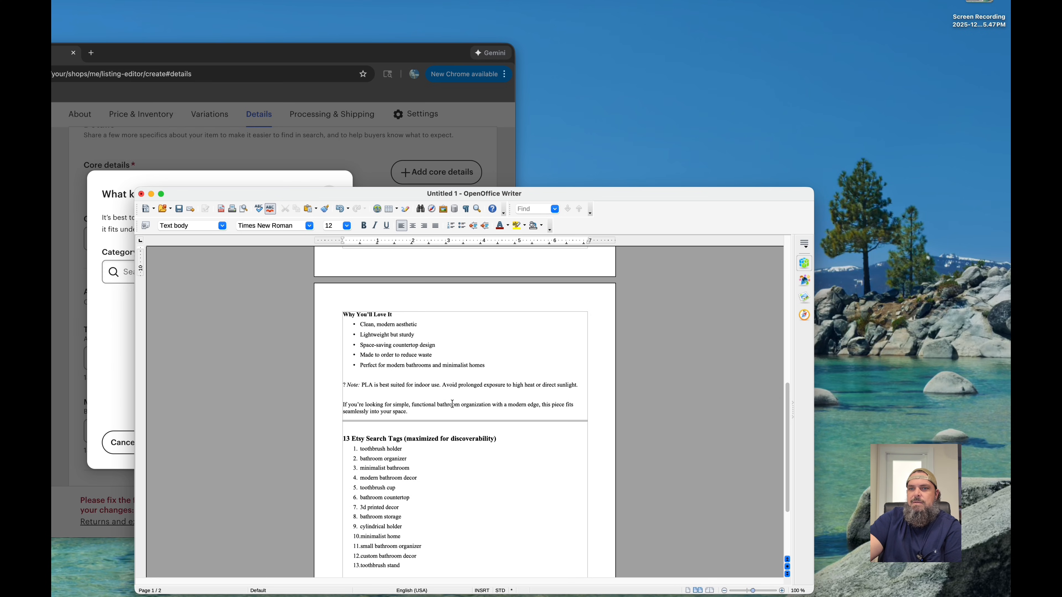
scroll(459, 408, "down", 2)
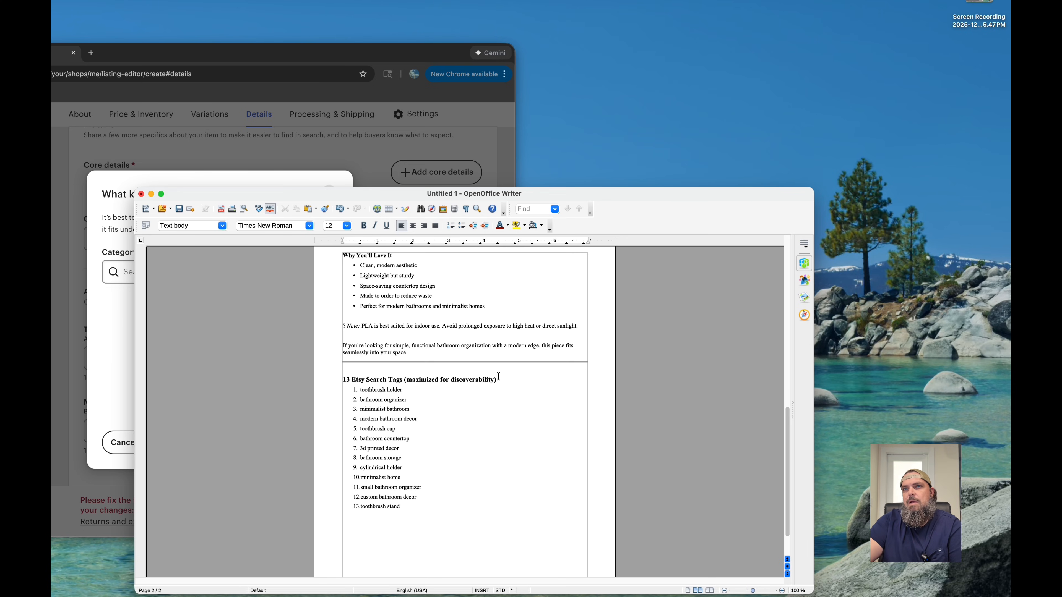
scroll(499, 376, "up", 2)
scroll(499, 382, "up", 12)
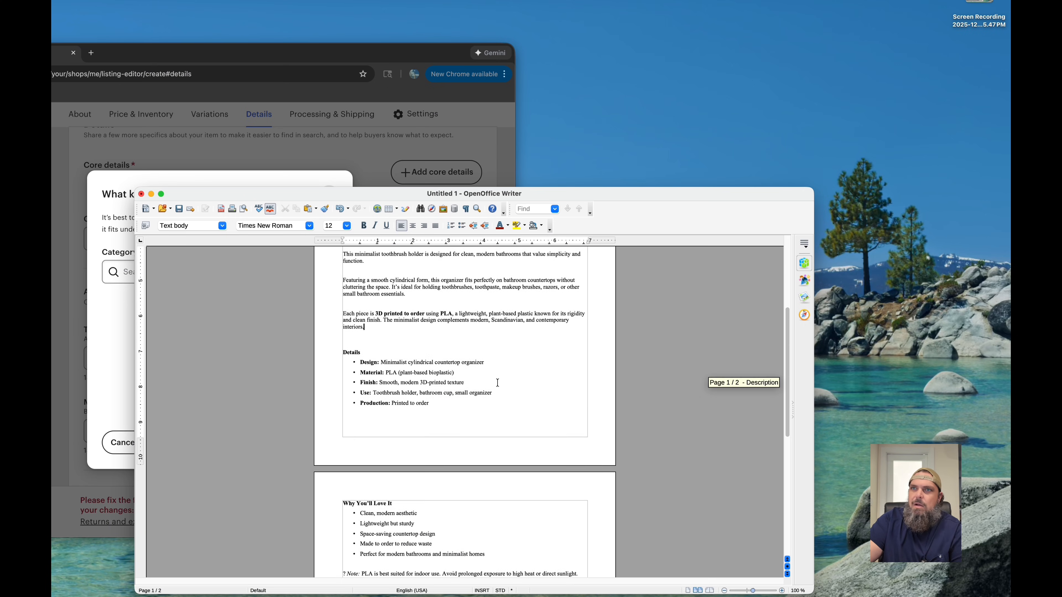
scroll(492, 404, "down", 4)
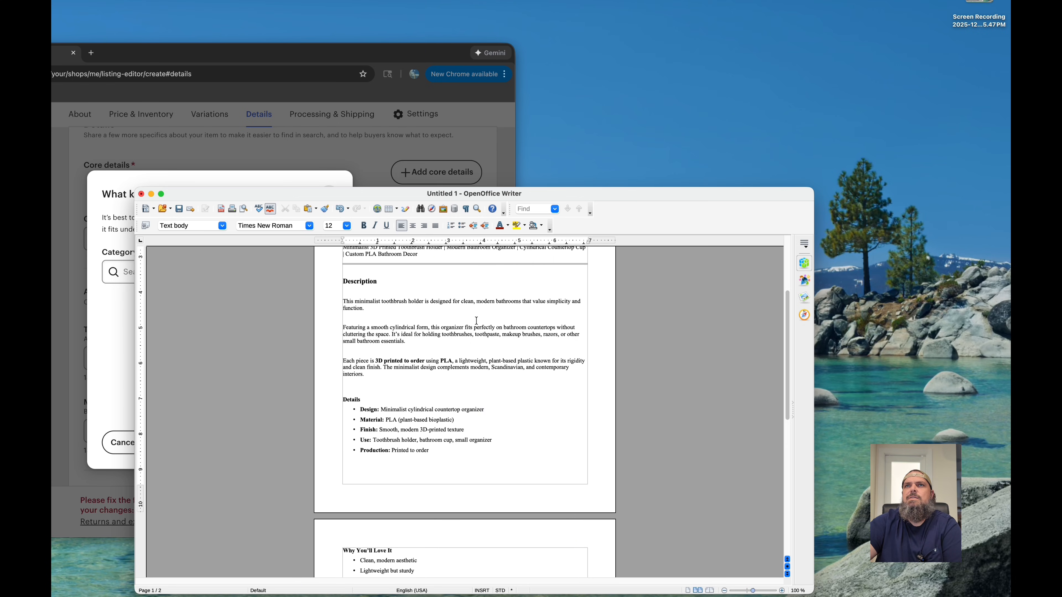
- Switch to the Etsy listing editor in Chrome, search categories for "toothbrush holder", choose Toothbrush Holders and continue to the item questions
left_click(369, 157)
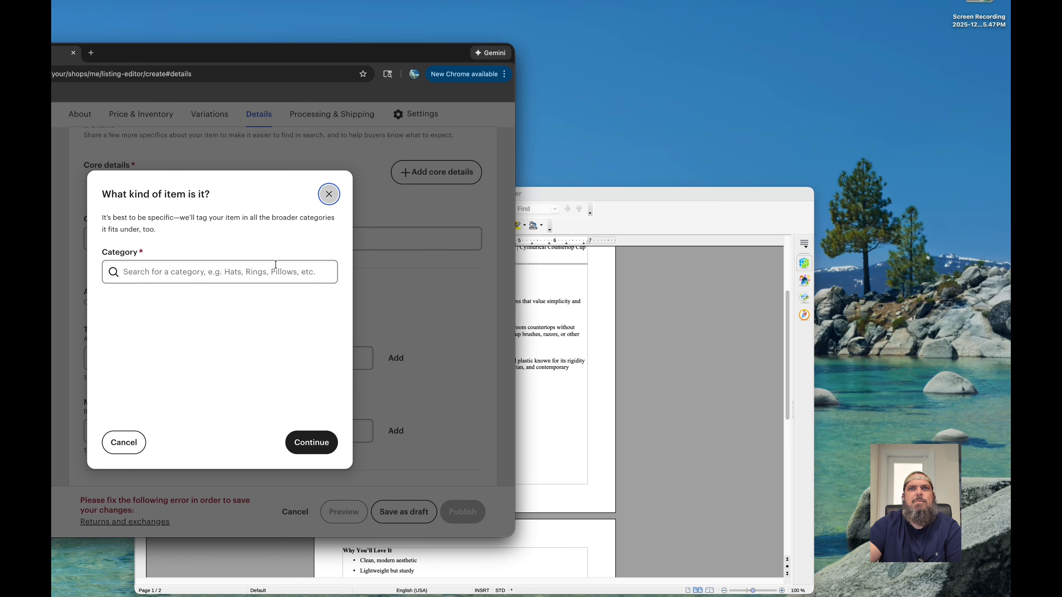
left_click(141, 274)
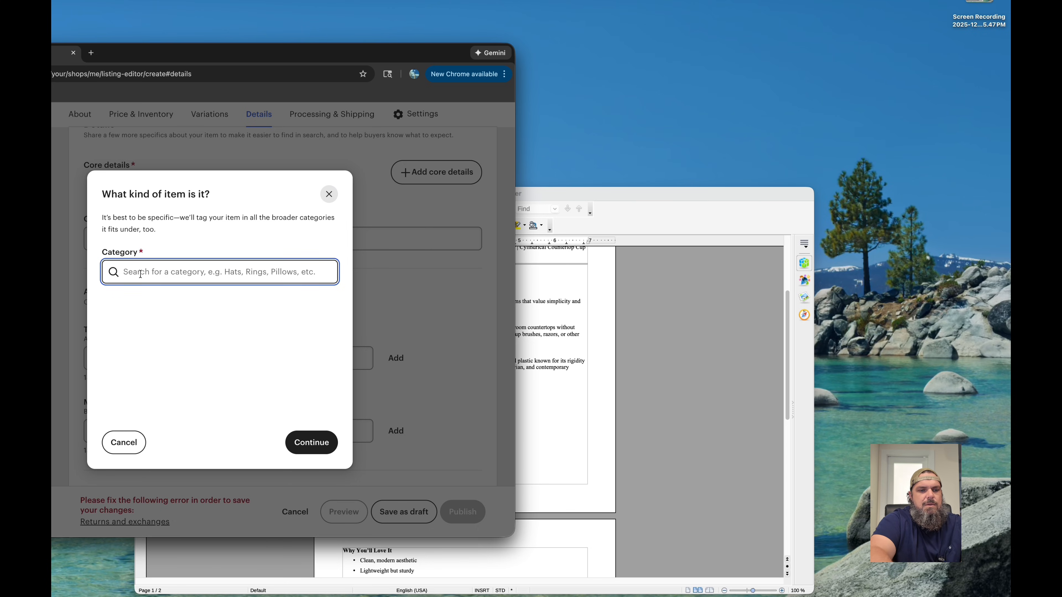
type("tooth")
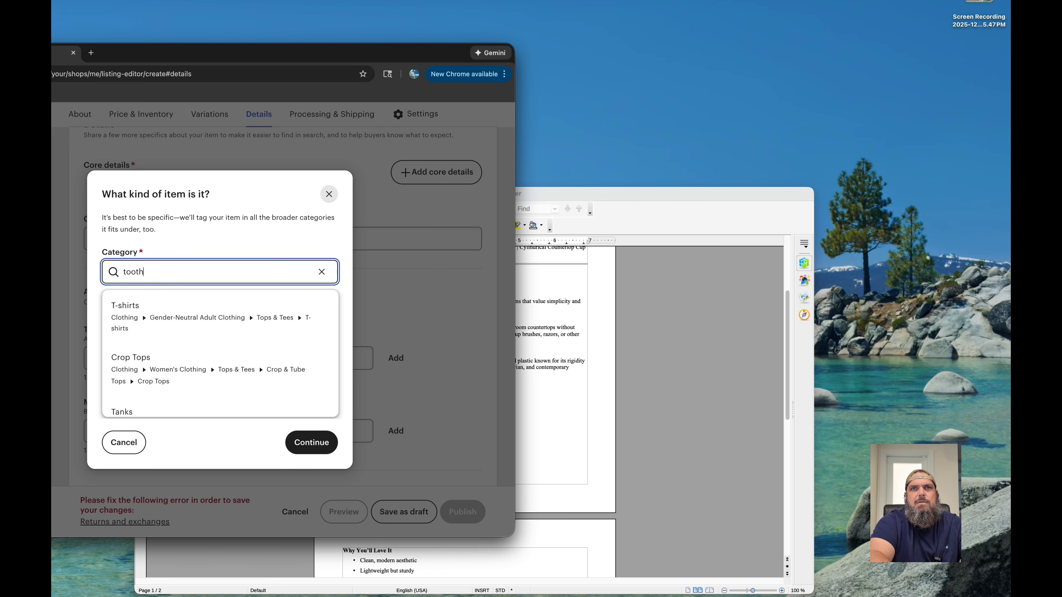
type("bru")
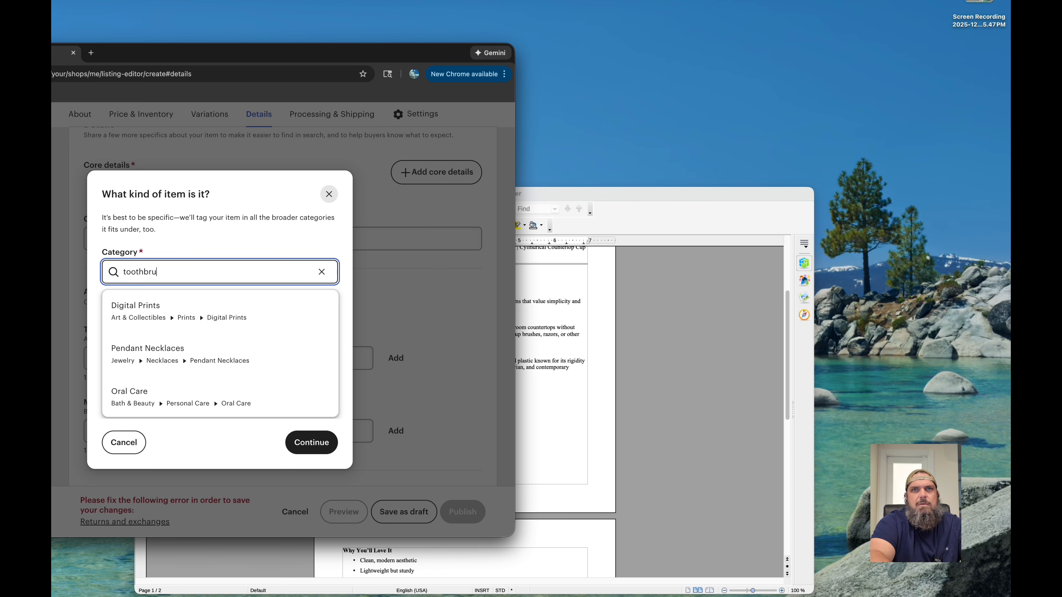
type("sh holder")
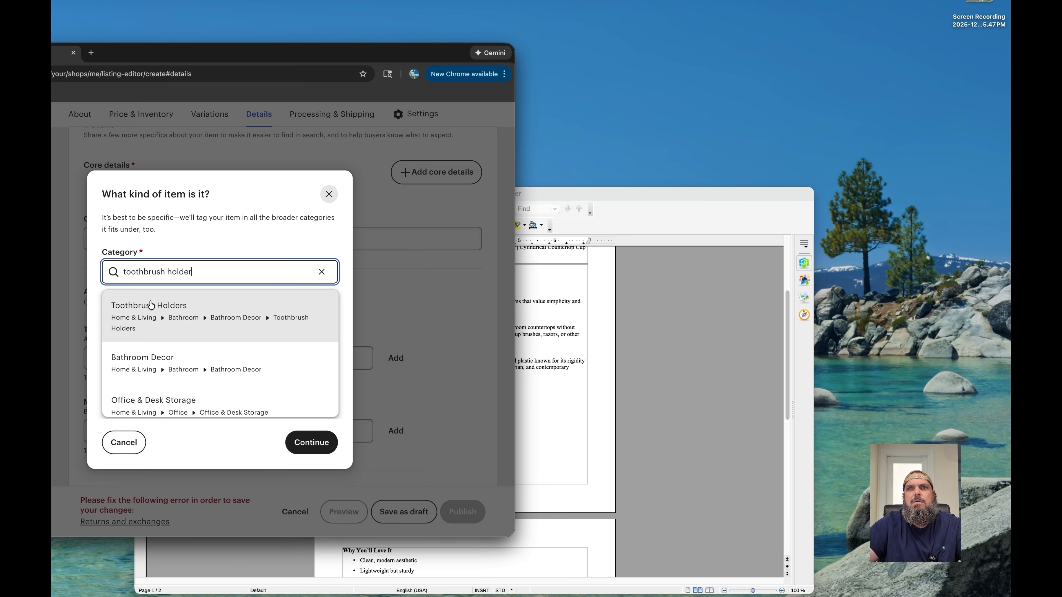
left_click(151, 305)
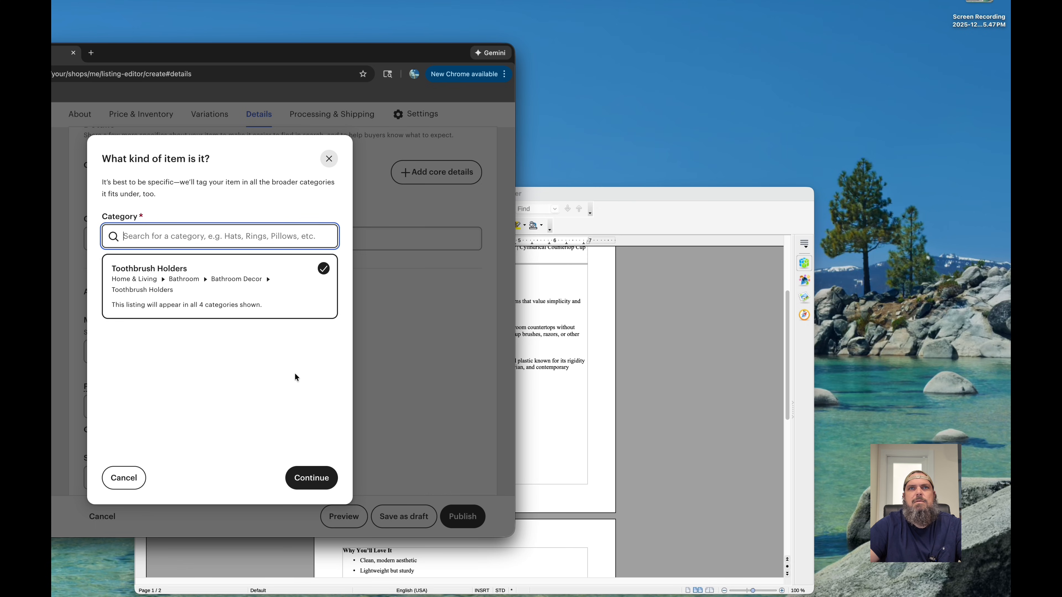
left_click(316, 477)
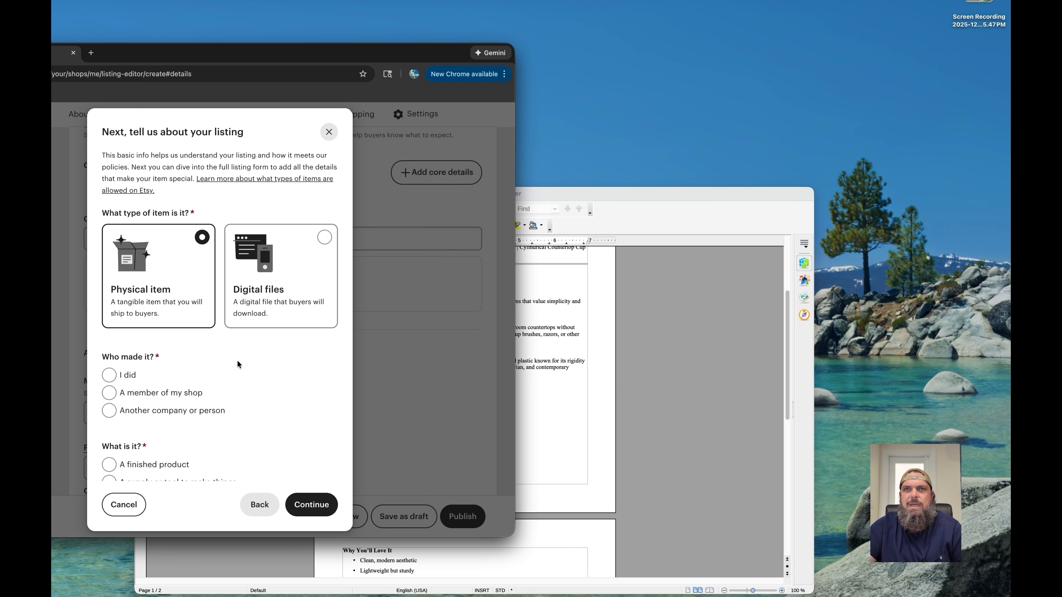
- Answer the listing questions with "I did" for who made it and "A finished product" for what it is
scroll(239, 366, "down", 5)
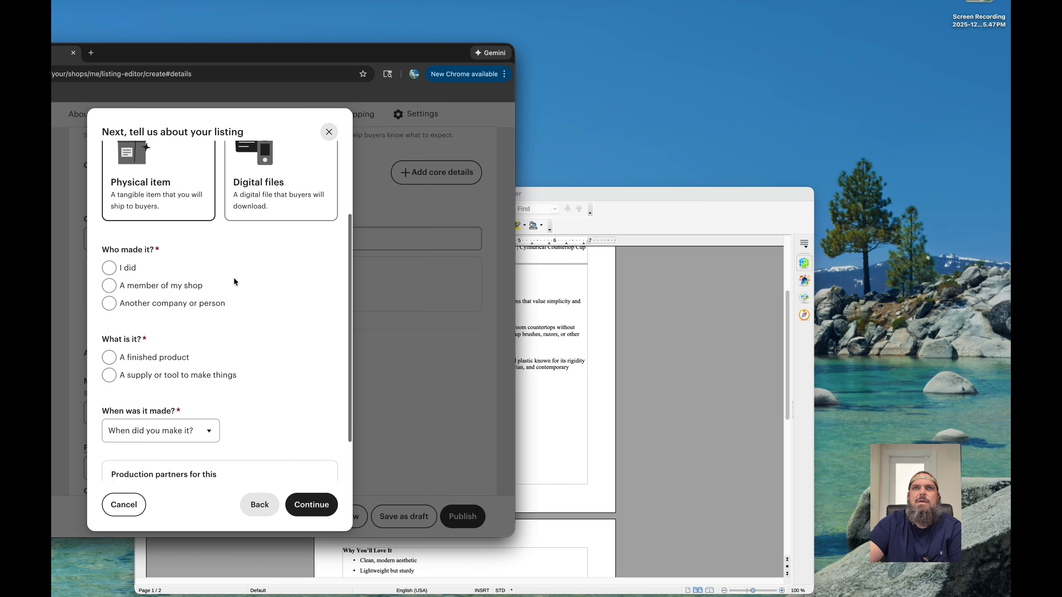
scroll(219, 338, "up", 5)
scroll(220, 345, "down", 4)
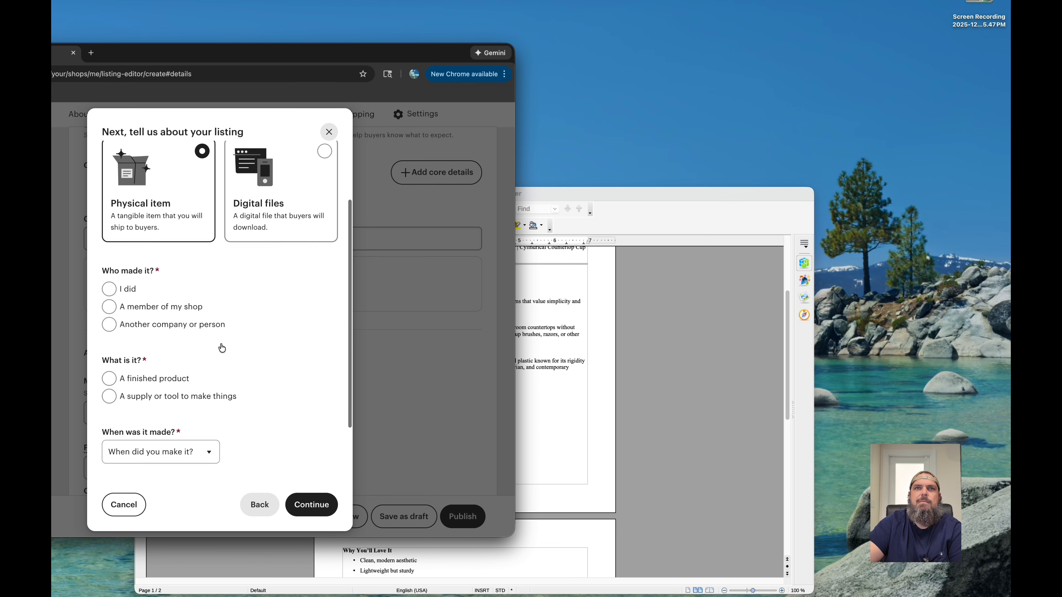
left_click(110, 290)
scroll(214, 299, "down", 4)
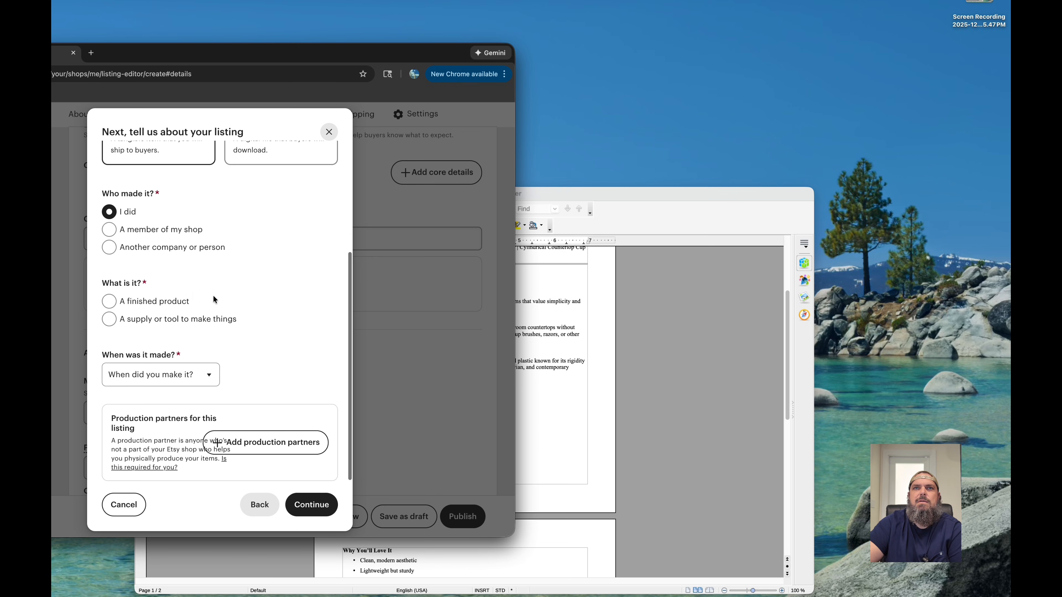
left_click(109, 302)
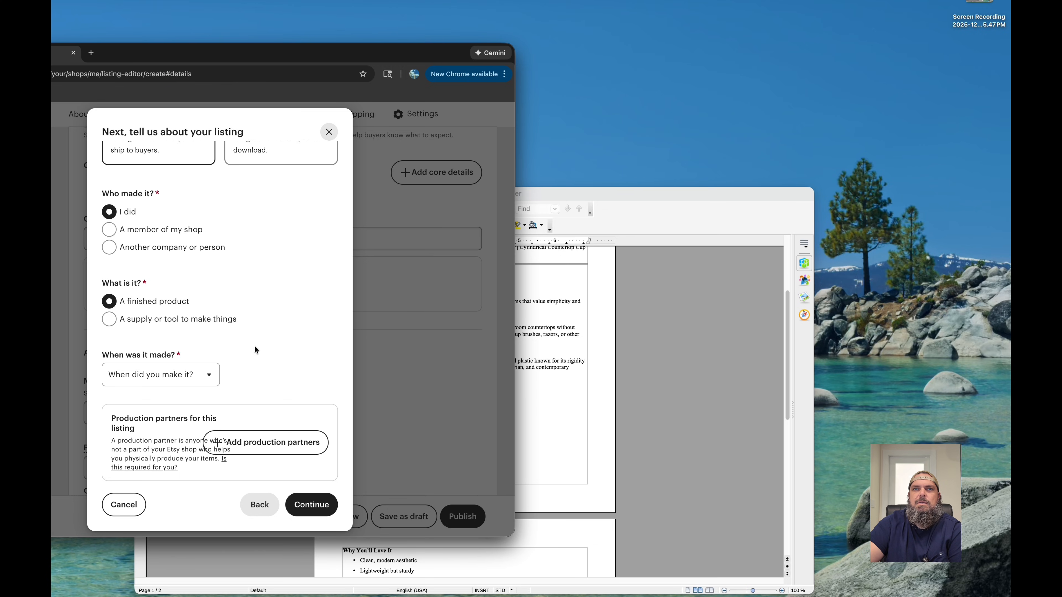
- Set when the toothbrush holder was made to "Made To Order"
left_click(184, 374)
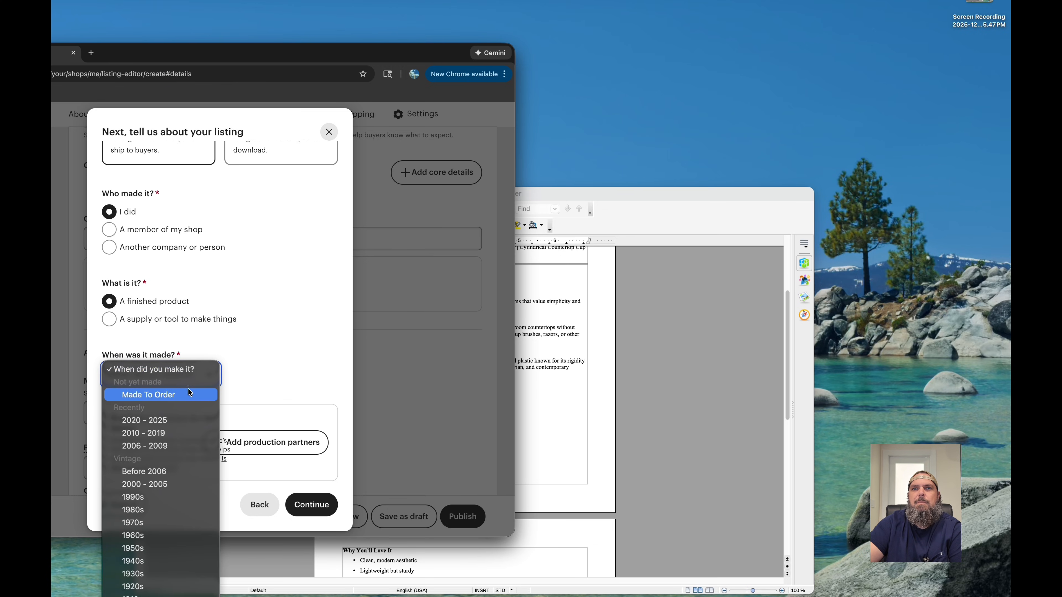
left_click(185, 394)
left_click(209, 379)
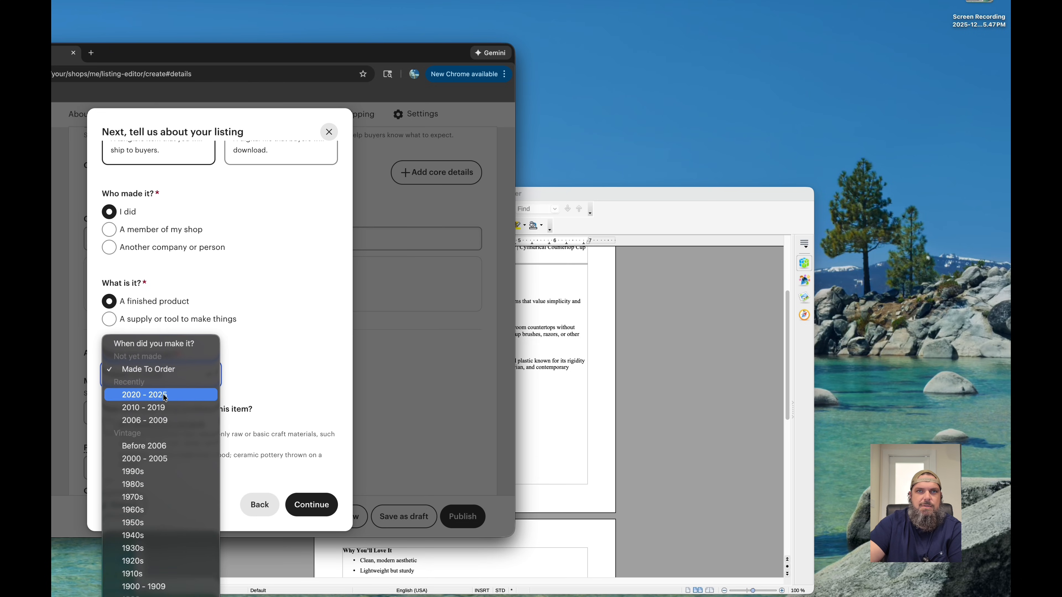
left_click(164, 372)
- Mark the item as made from scratch using computerized tools or machines, and continue to the listing form
scroll(234, 368, "down", 3)
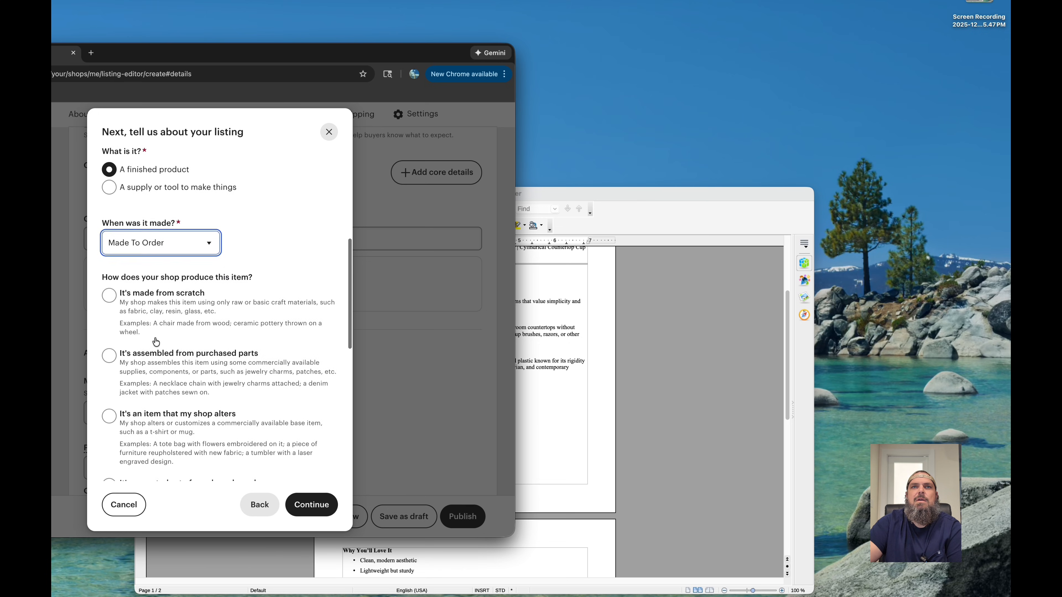
scroll(295, 378, "down", 2)
scroll(296, 378, "down", 1)
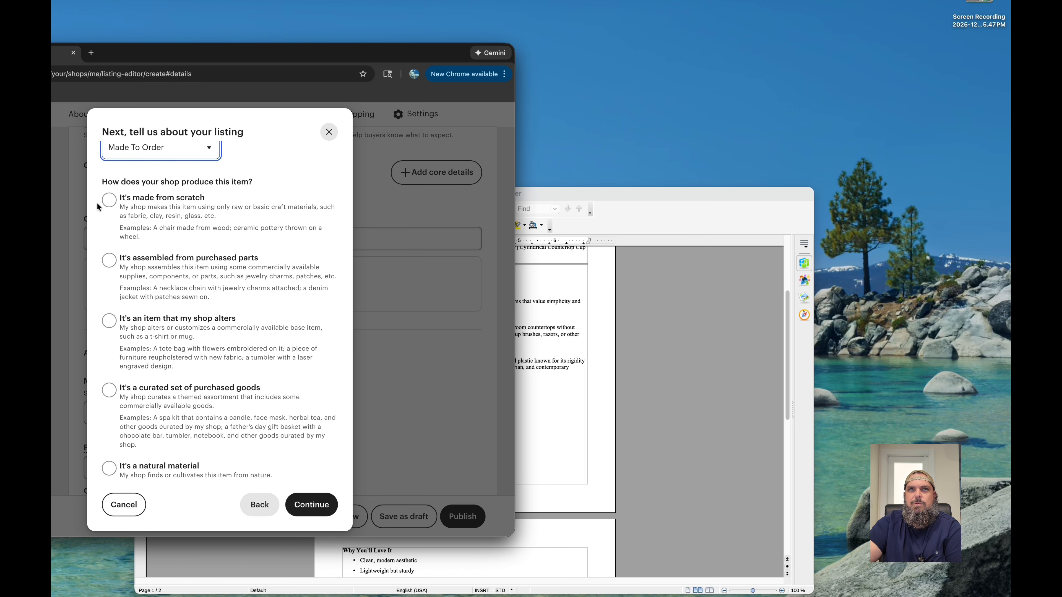
left_click(110, 200)
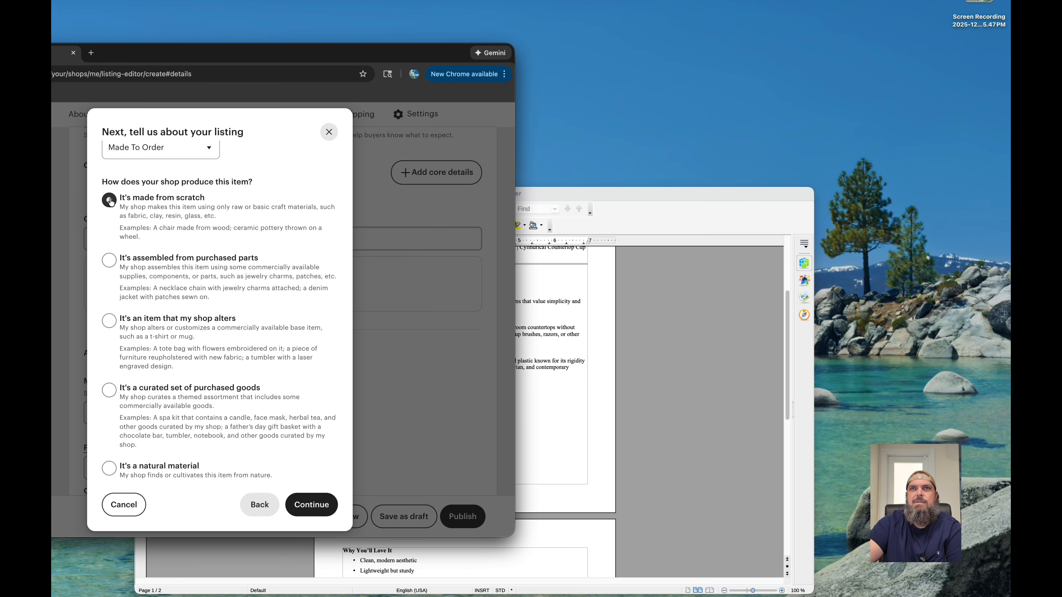
scroll(218, 277, "down", 10)
scroll(226, 290, "down", 2)
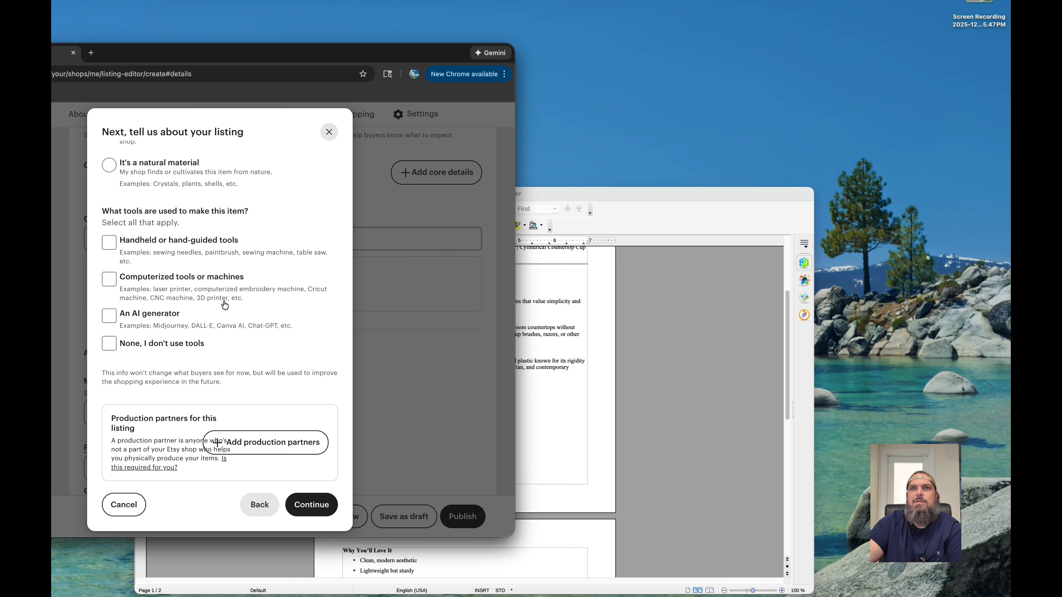
left_click(108, 278)
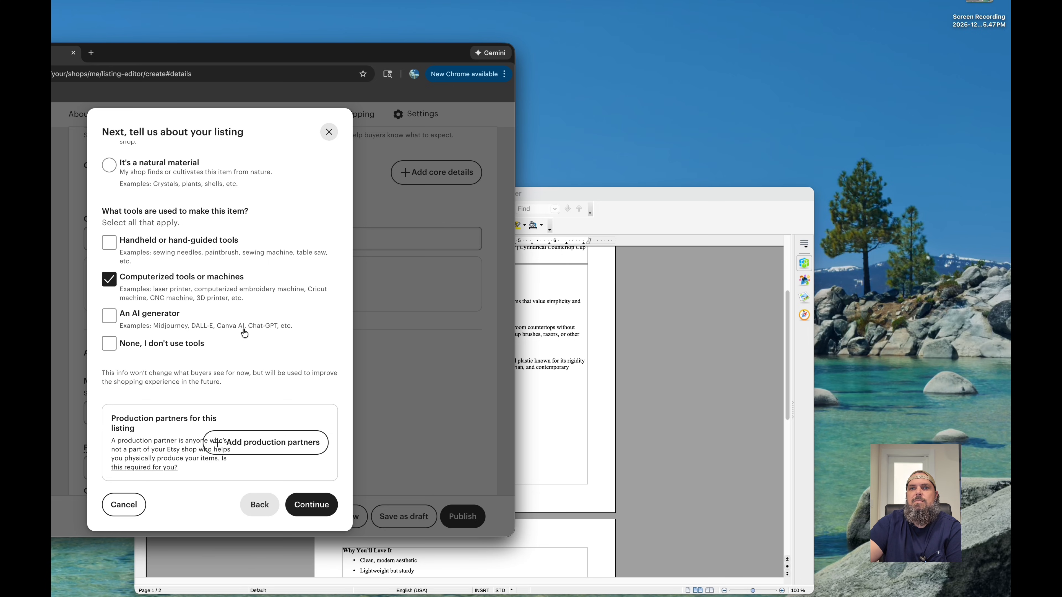
left_click(320, 504)
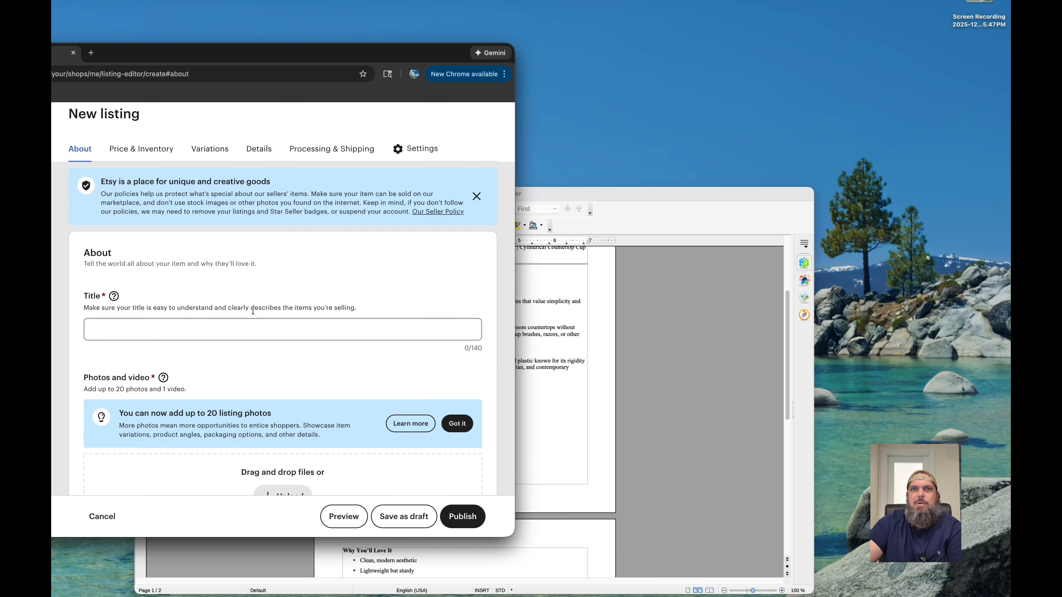
- Copy the "Minimalist 3D Printed Toothbrush Holder" title line from the Writer document into the Etsy listing's title in Chrome
scroll(252, 311, "down", 2)
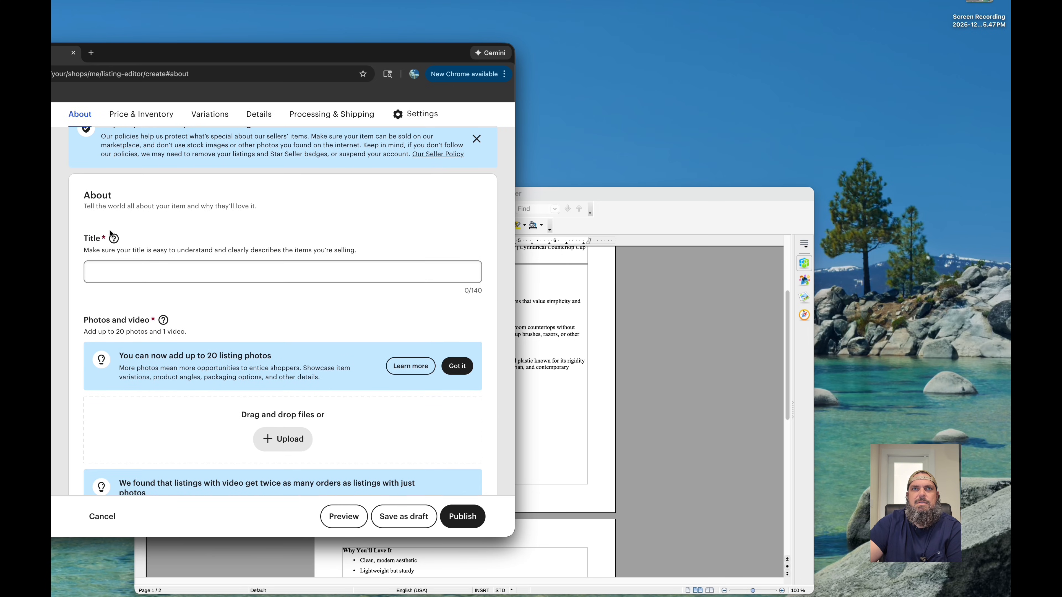
left_click(553, 328)
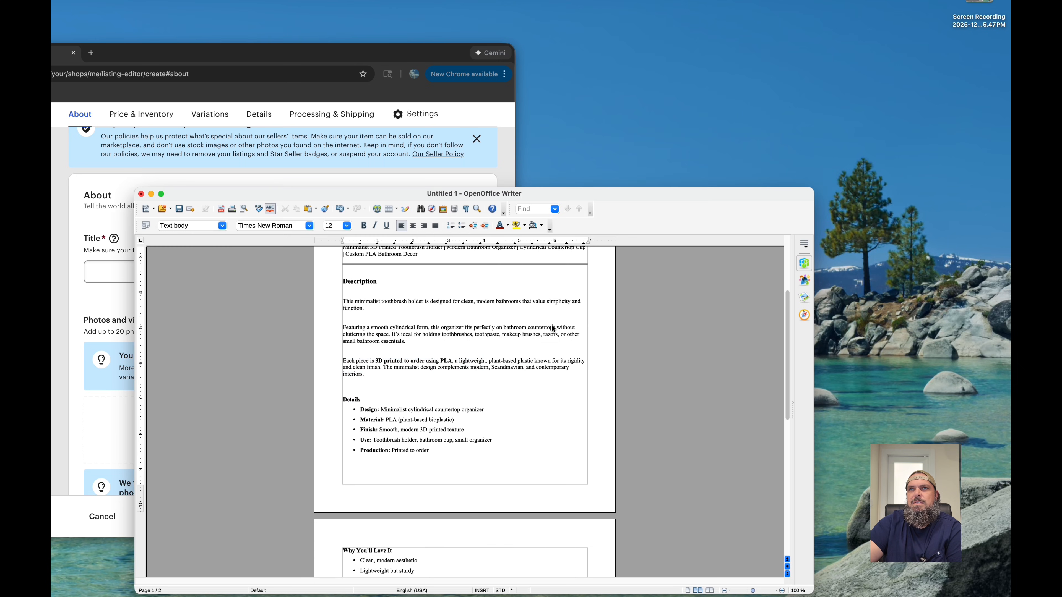
scroll(552, 328, "up", 5)
left_click_drag(418, 351, 341, 342)
key("super+c")
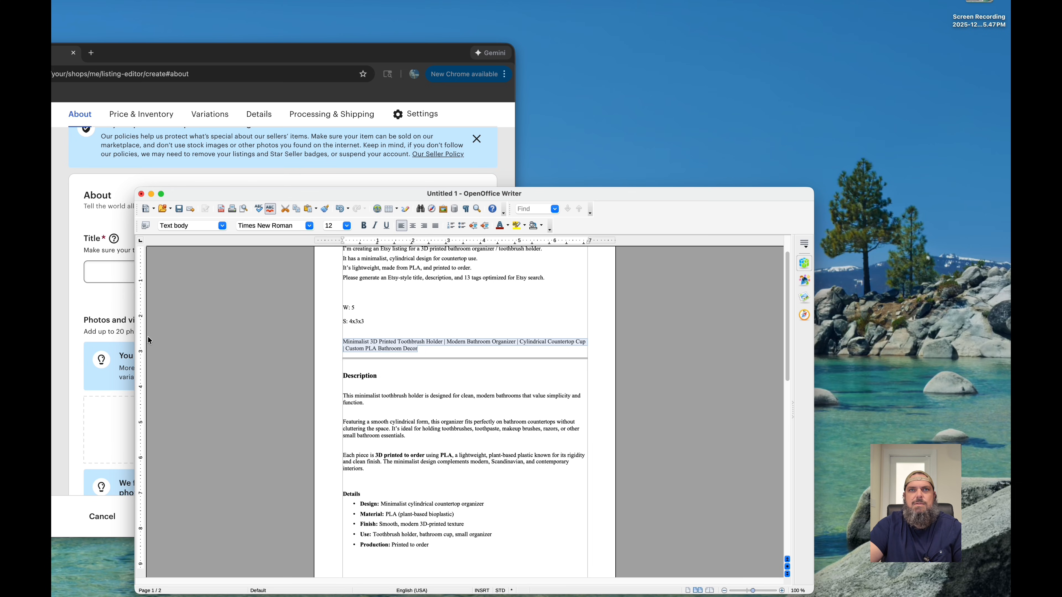
left_click(105, 297)
left_click(104, 271)
key("super+v")
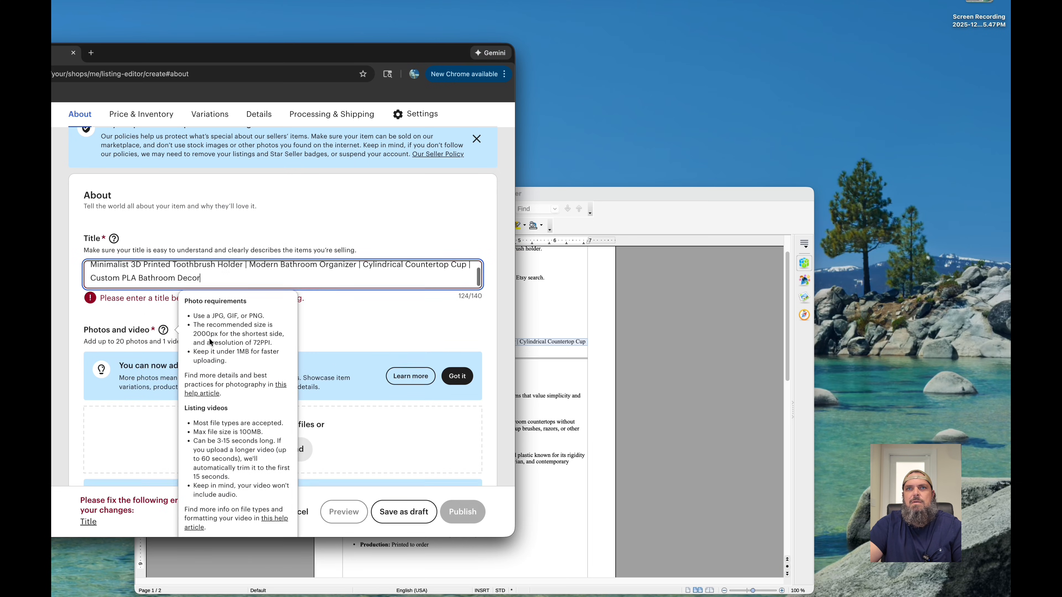
left_click(348, 324)
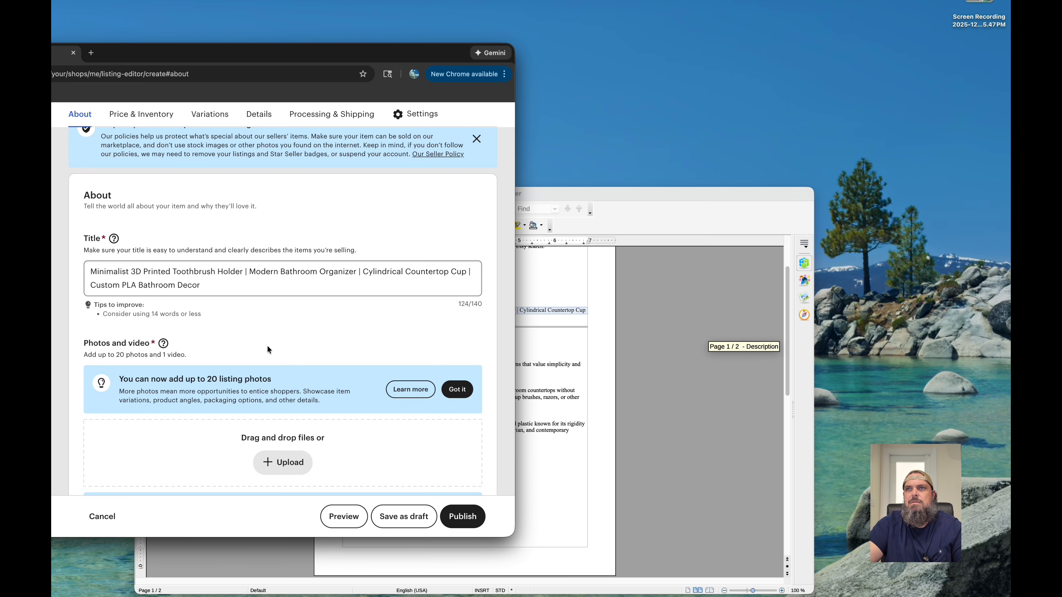
- Add the product photo DSC00011.JPG from the desktop as the listing's primary photo
scroll(229, 374, "down", 5)
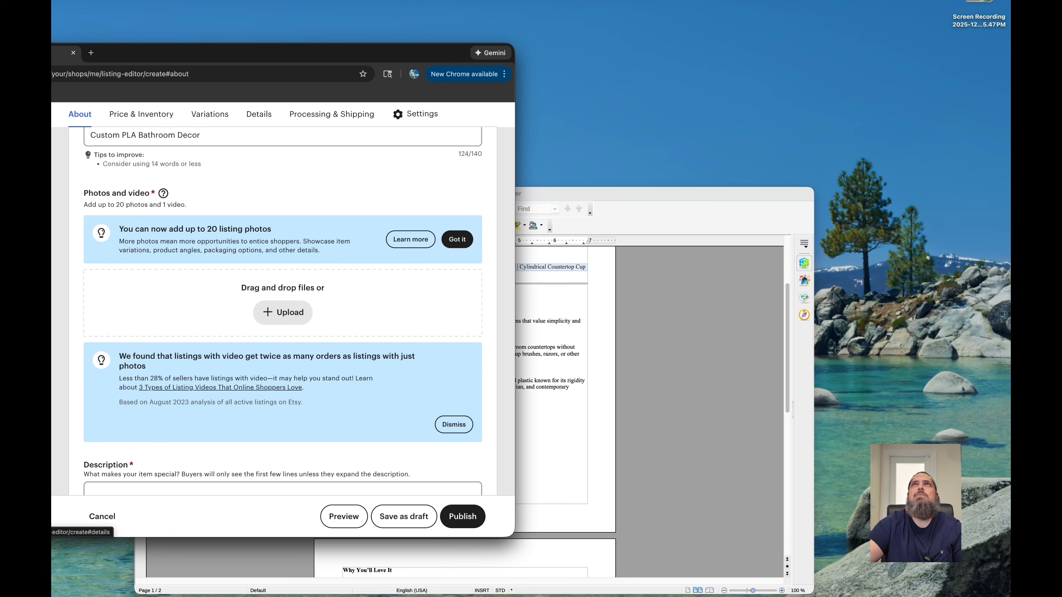
left_click_drag(1007, 100, 271, 291)
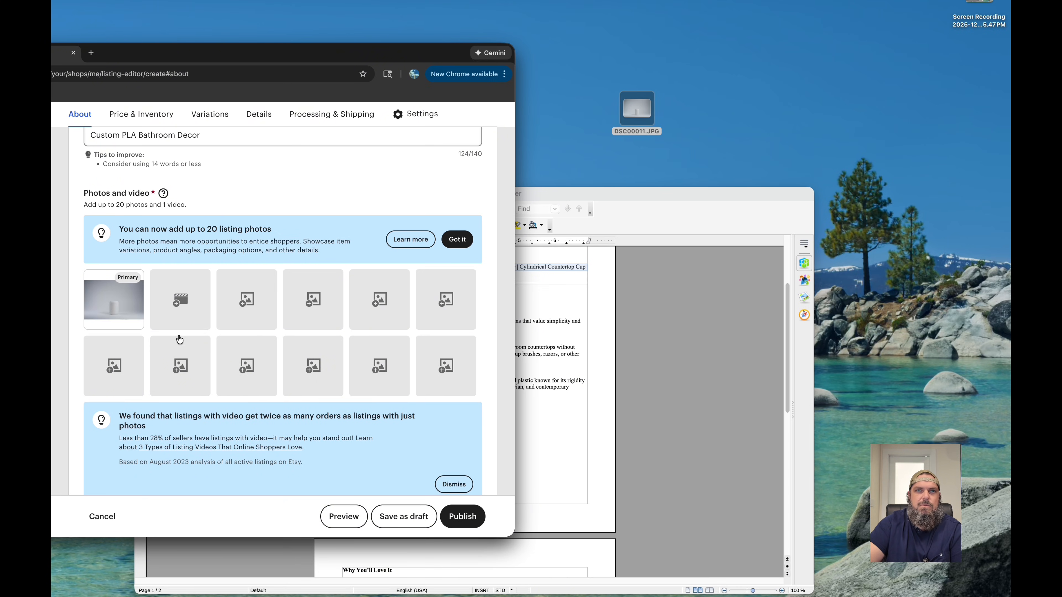
mouse_move(112, 309)
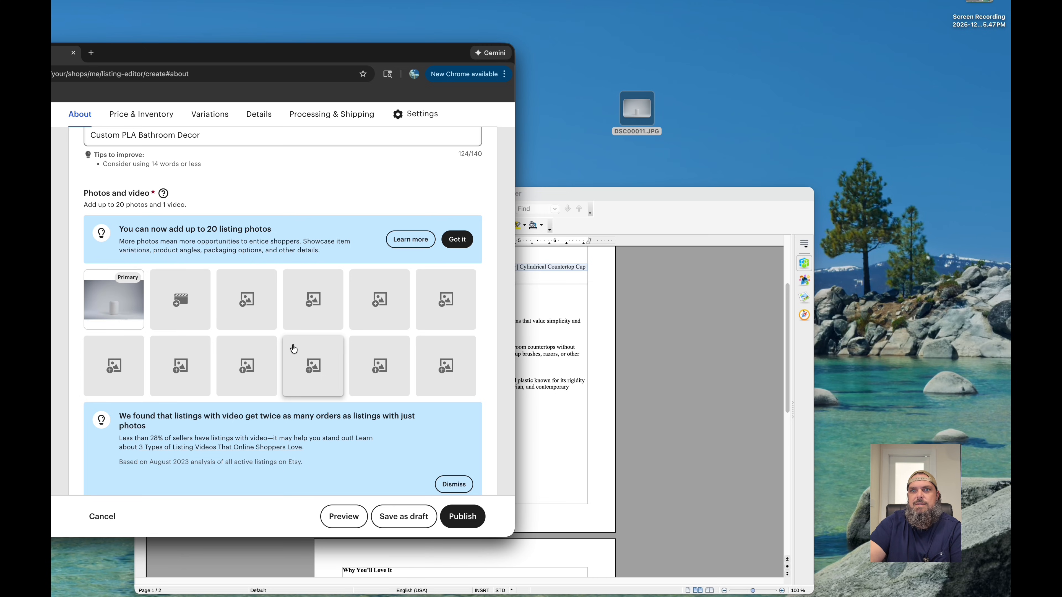
- Copy the Writer text from the Description heading through the closing sentence above the search tags into the Etsy listing's description
scroll(347, 374, "down", 2)
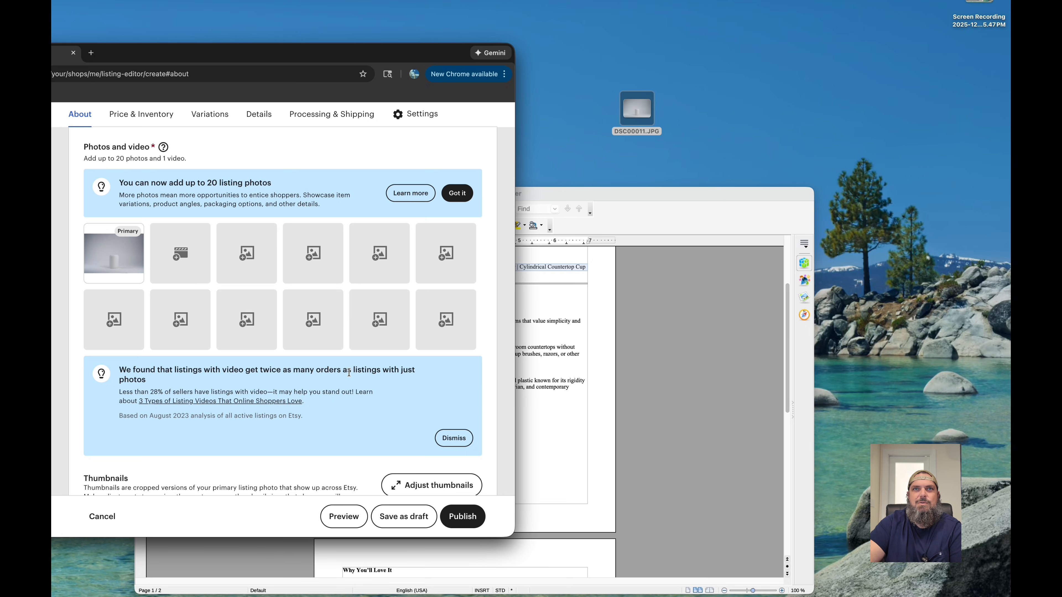
scroll(349, 372, "down", 4)
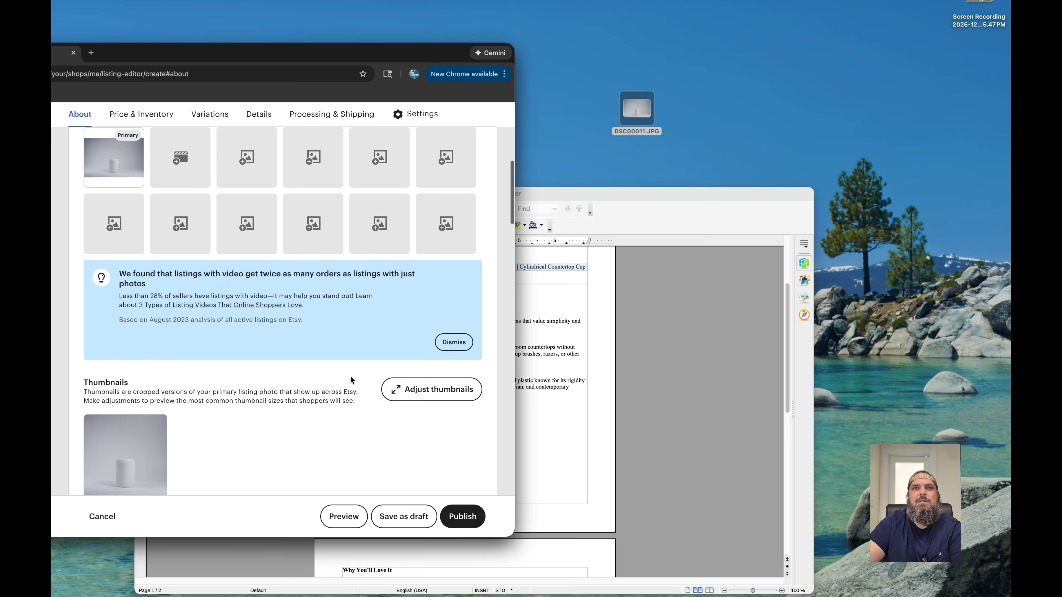
scroll(349, 375, "down", 7)
scroll(342, 380, "down", 5)
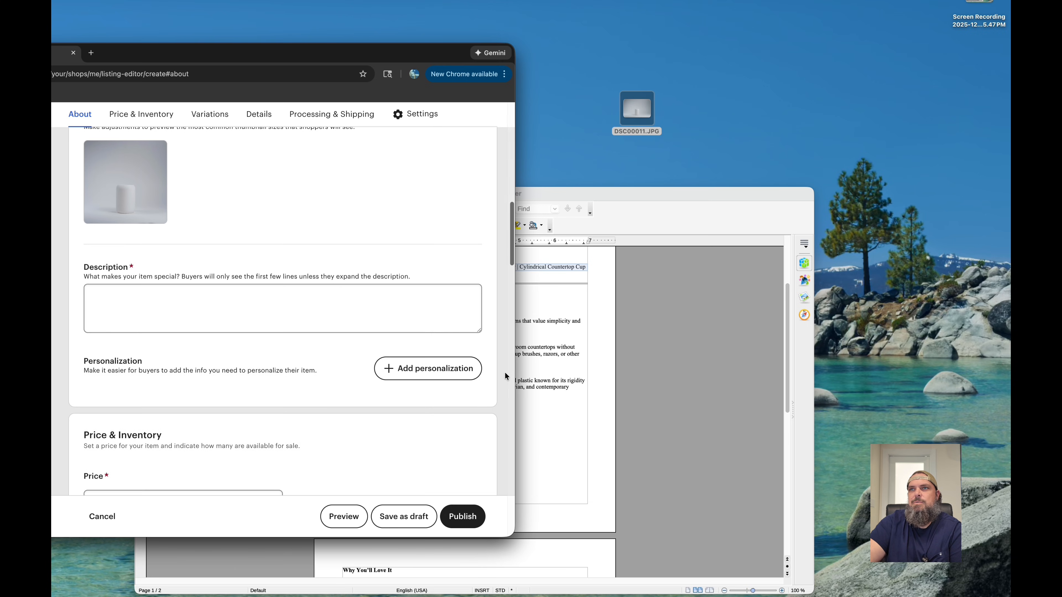
left_click(539, 302)
left_click(344, 337)
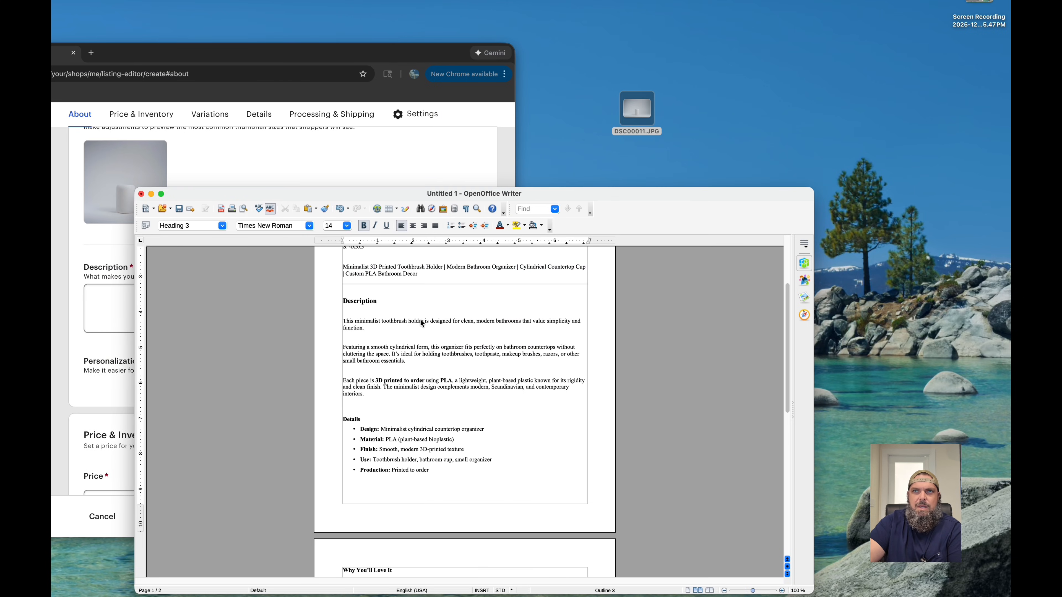
scroll(429, 328, "up", 5)
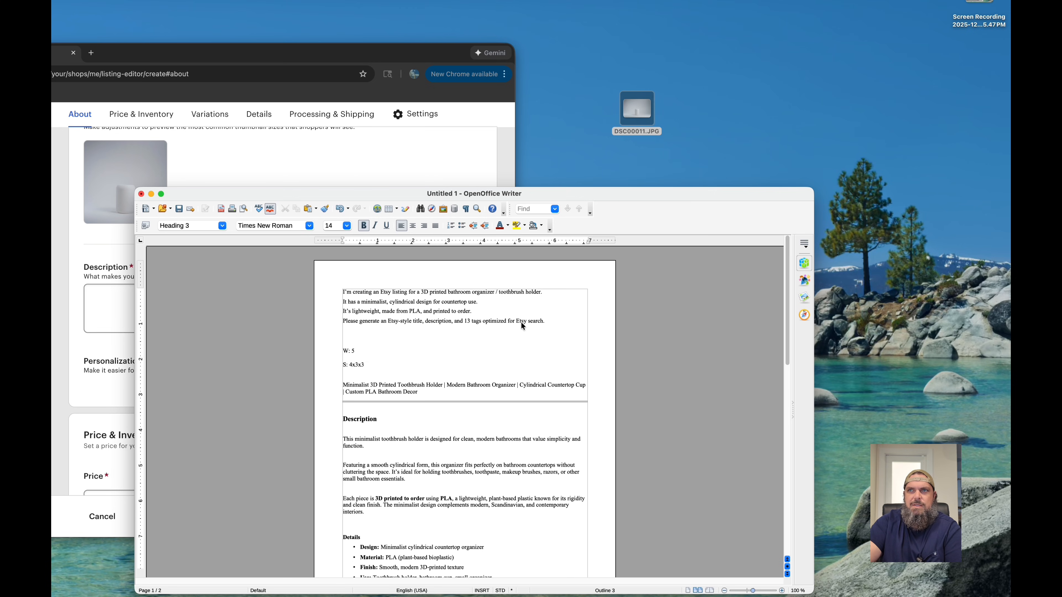
scroll(464, 374, "down", 4)
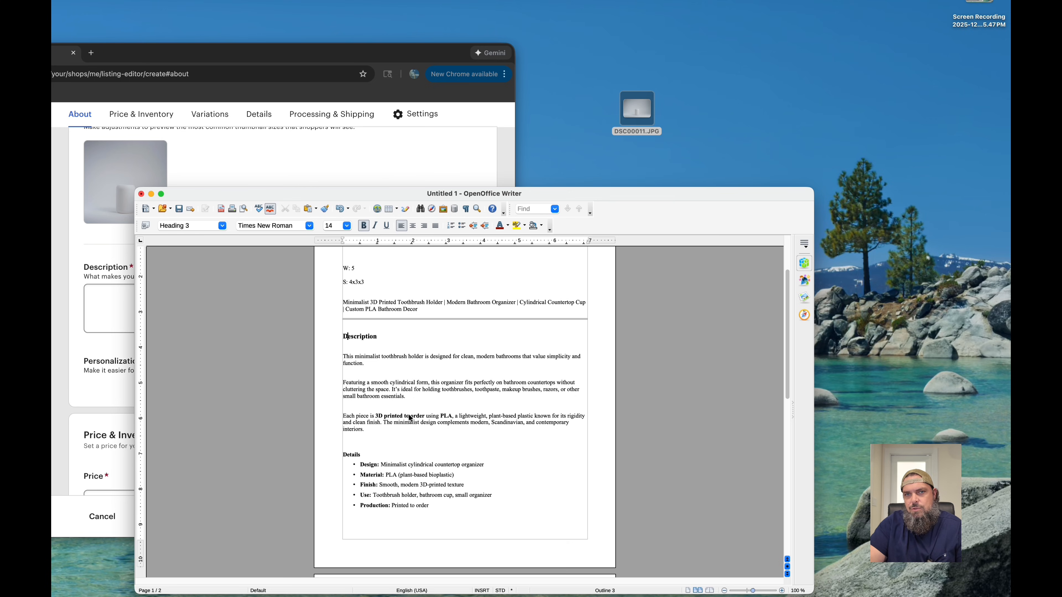
left_click_drag(343, 335, 411, 321)
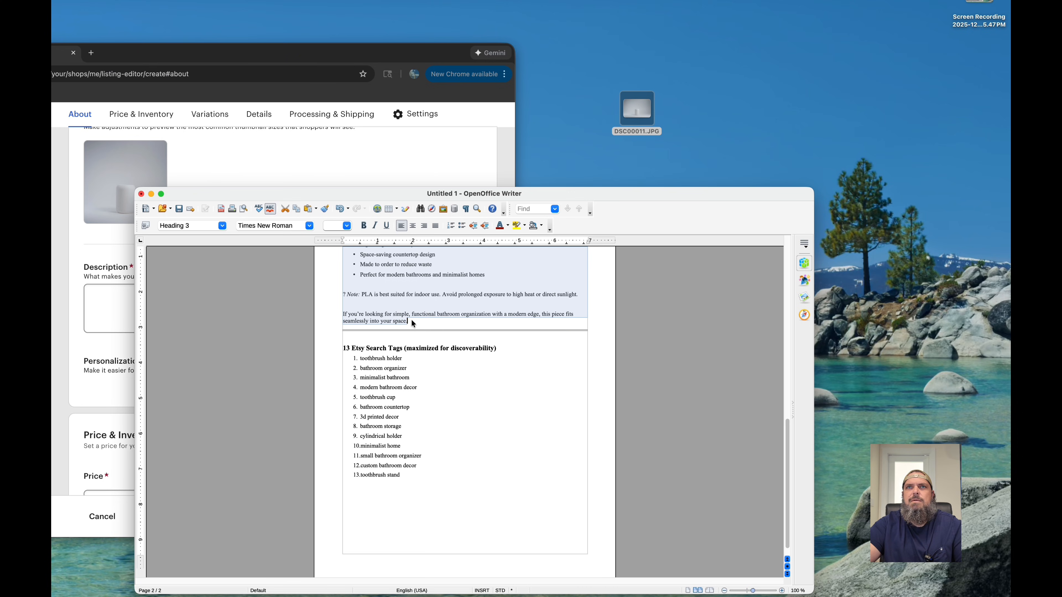
left_click(295, 155)
left_click(206, 305)
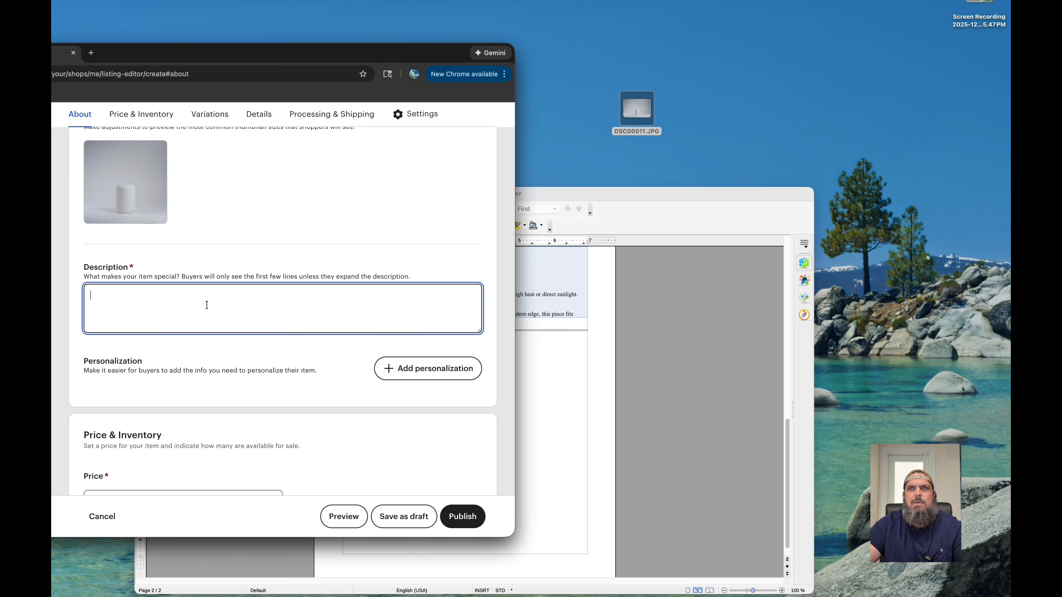
key("super+v")
- Review the pasted description and remove the stray question mark before the PLA indoor-use note
scroll(251, 351, "up", 5)
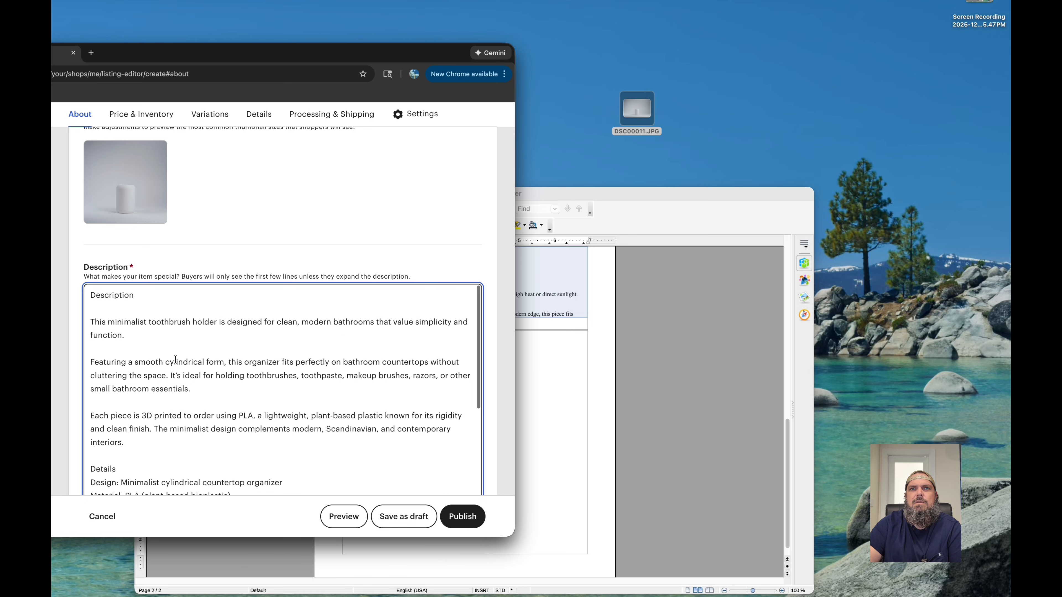
scroll(204, 364, "down", 8)
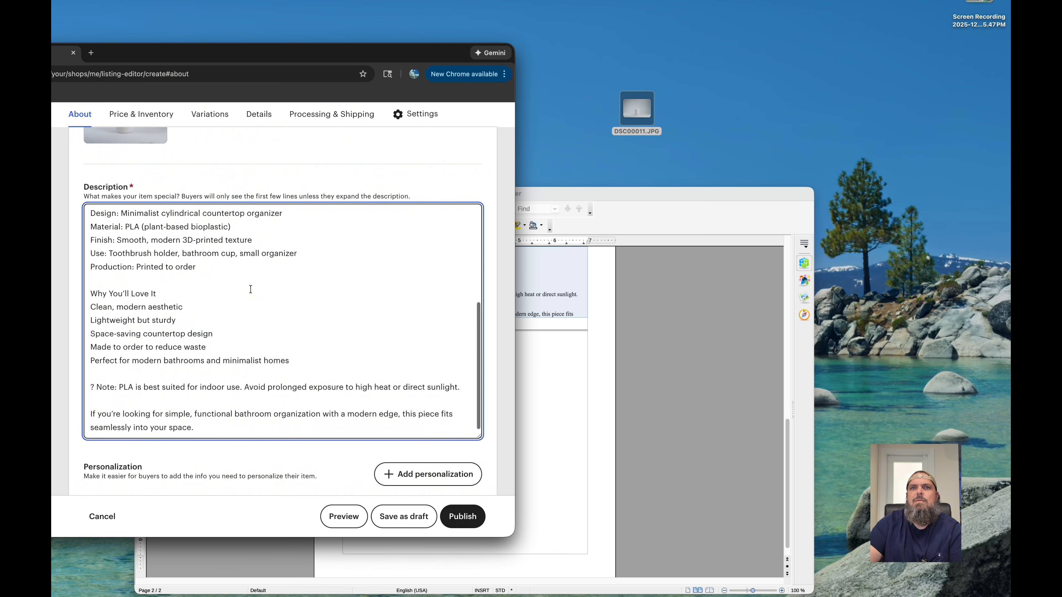
left_click(97, 388)
key("BackSpace")
key("BackSpace")
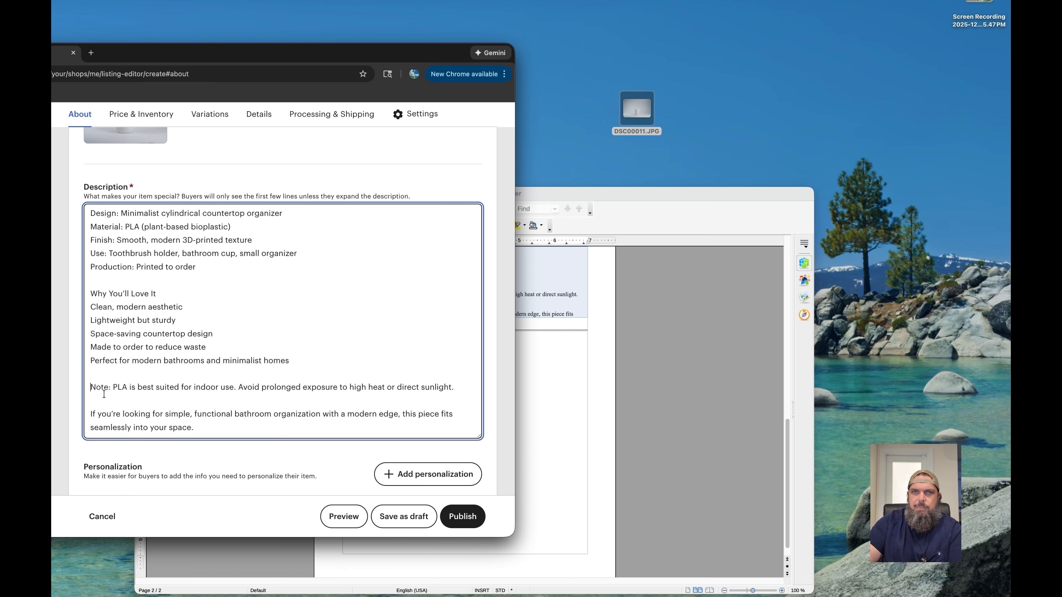
left_click_drag(91, 389, 456, 390)
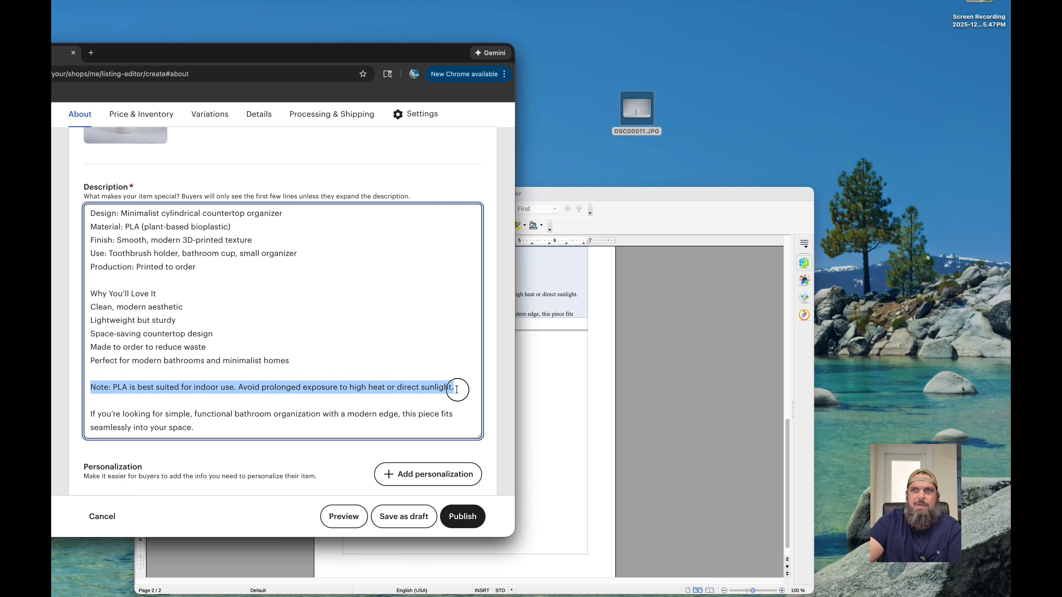
left_click(456, 389)
- Set the listing's price to $3.85 and its quantity to 1
scroll(457, 388, "down", 8)
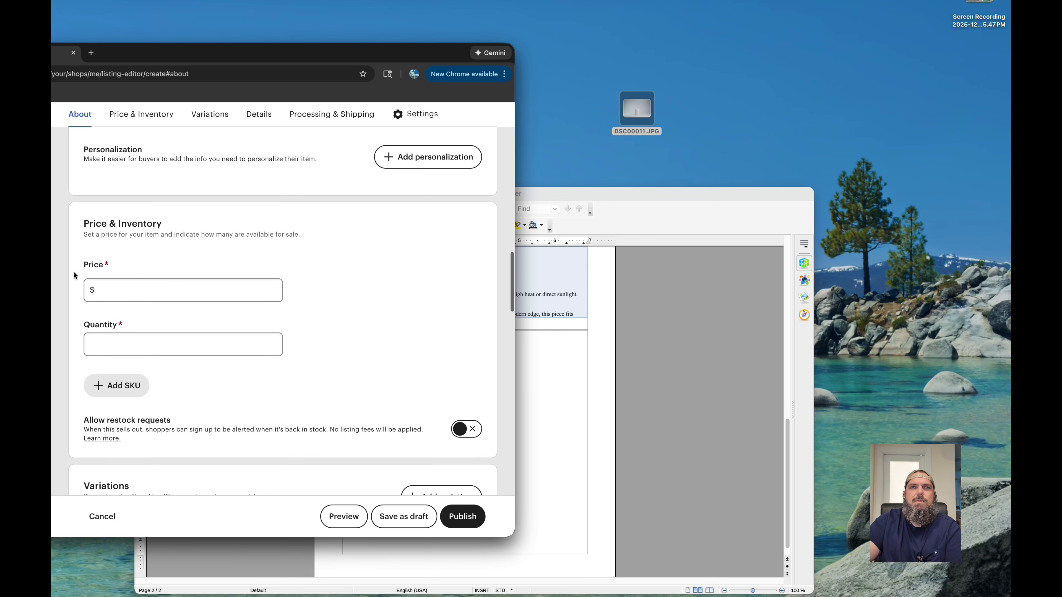
left_click(111, 294)
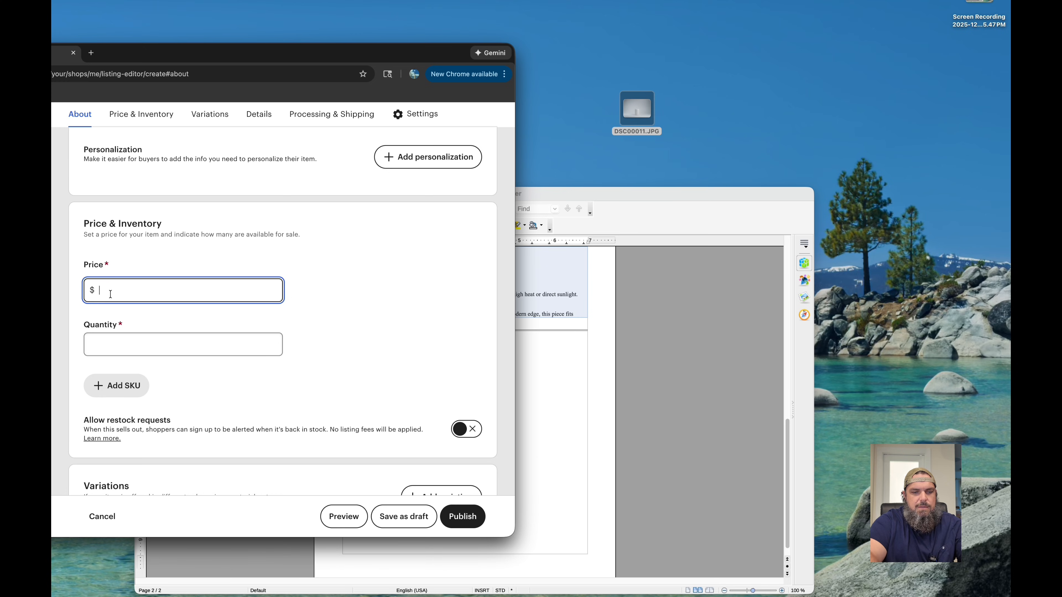
type("3.85")
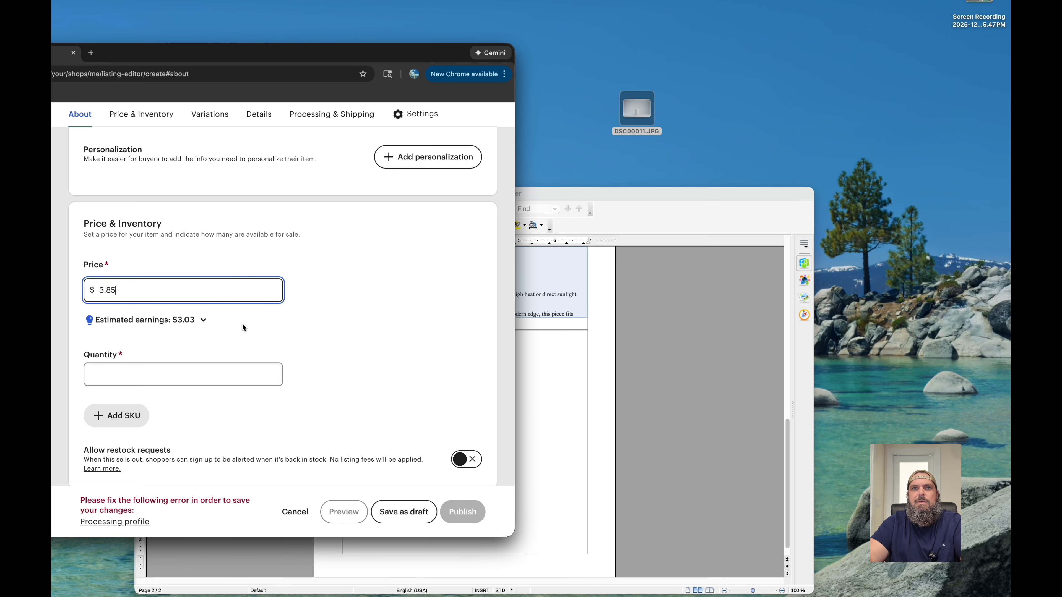
left_click(150, 374)
type("1")
left_click(367, 330)
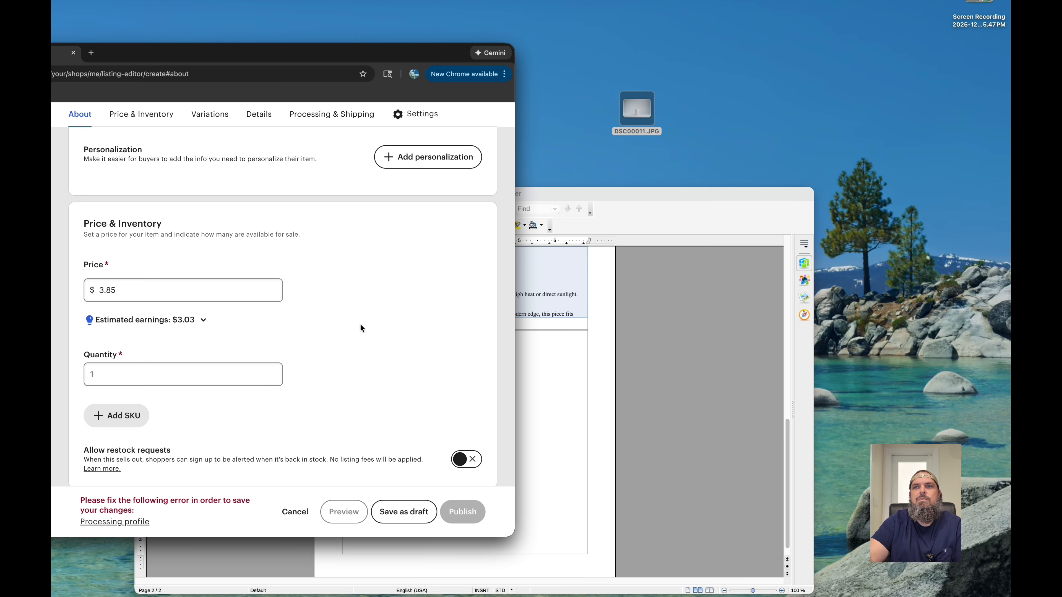
- Allow restock requests for the listing and check the core details and category below
scroll(357, 322, "down", 5)
left_click(462, 247)
scroll(252, 295, "down", 1)
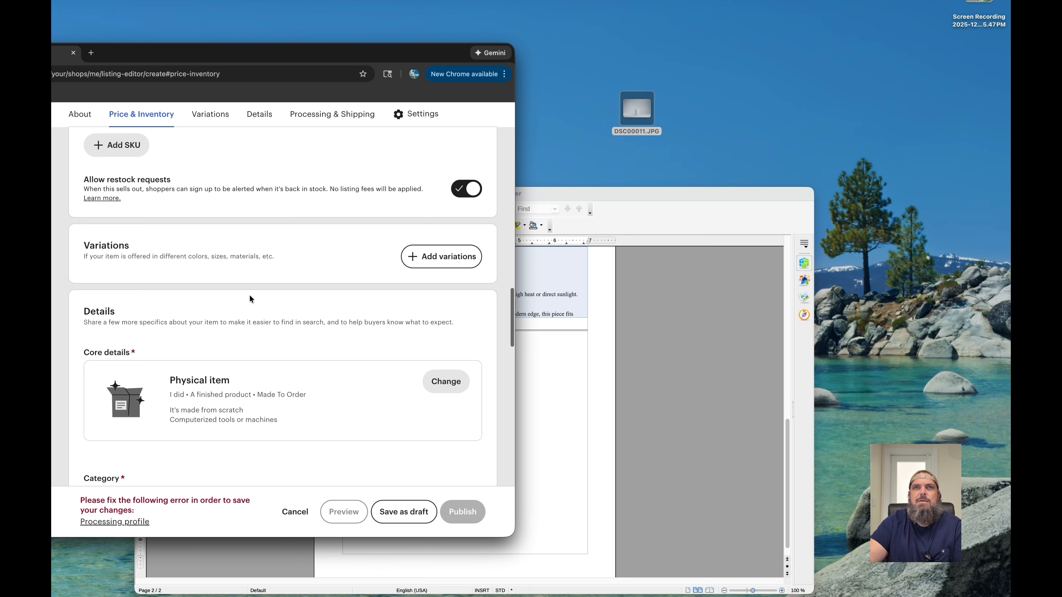
scroll(328, 314, "down", 2)
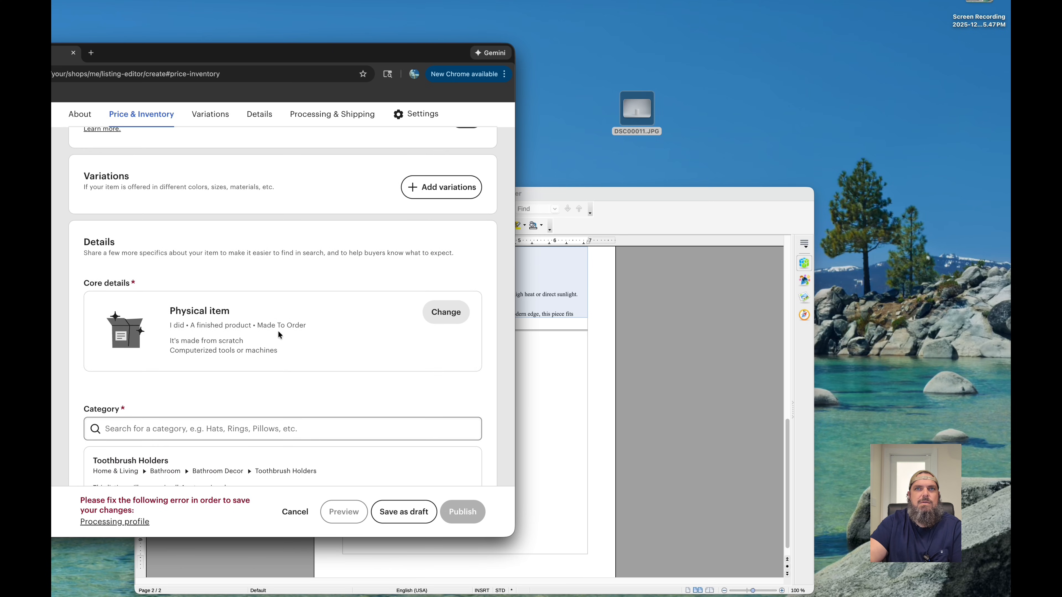
scroll(355, 346, "down", 1)
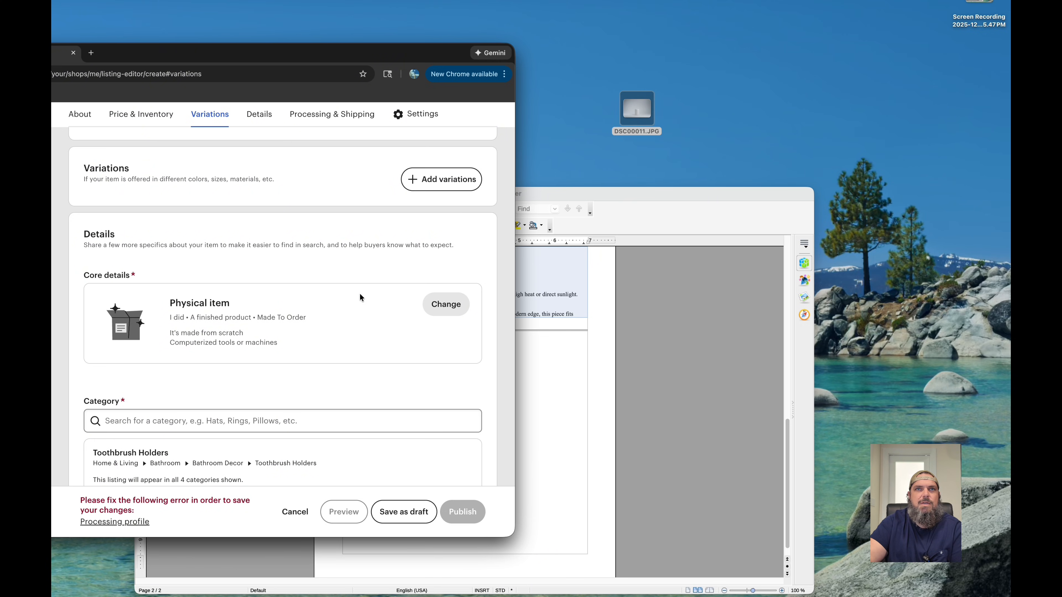
- Set the listing's Materials attribute to PLA
scroll(357, 275, "down", 2)
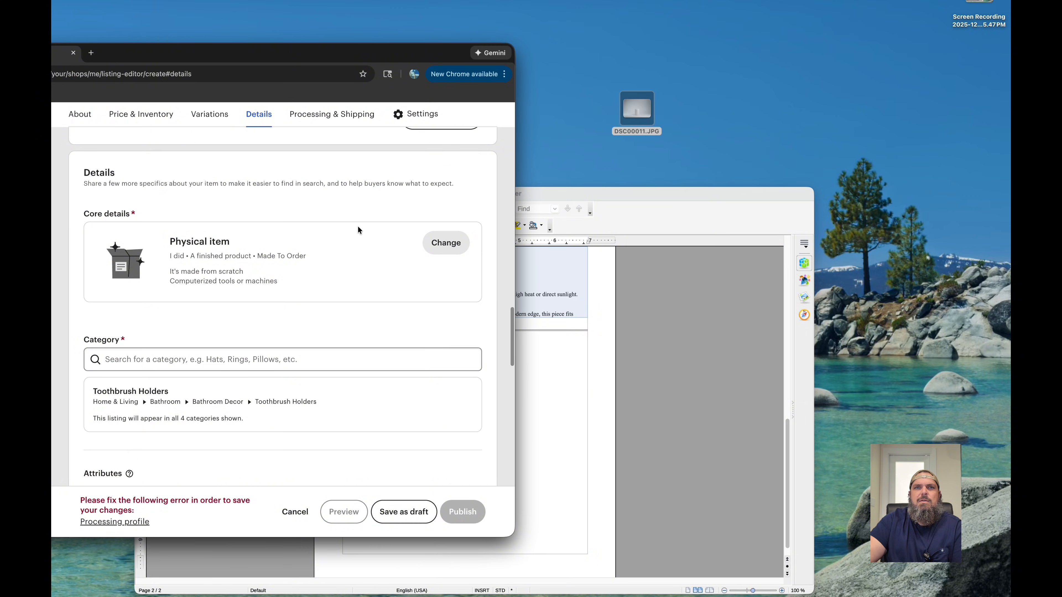
scroll(377, 277, "down", 2)
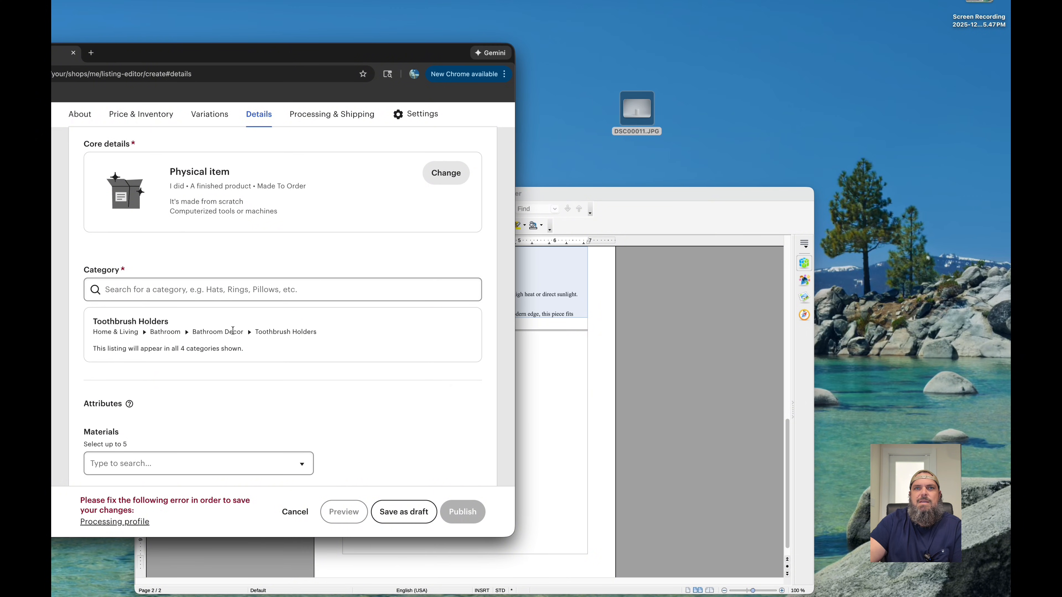
scroll(326, 285, "down", 5)
scroll(326, 288, "down", 2)
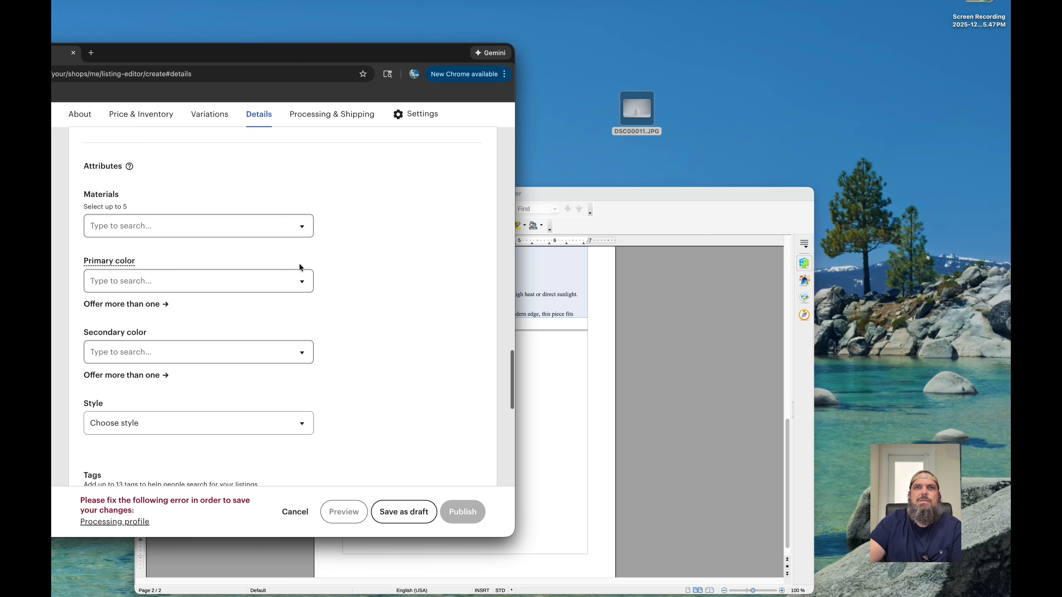
left_click(121, 225)
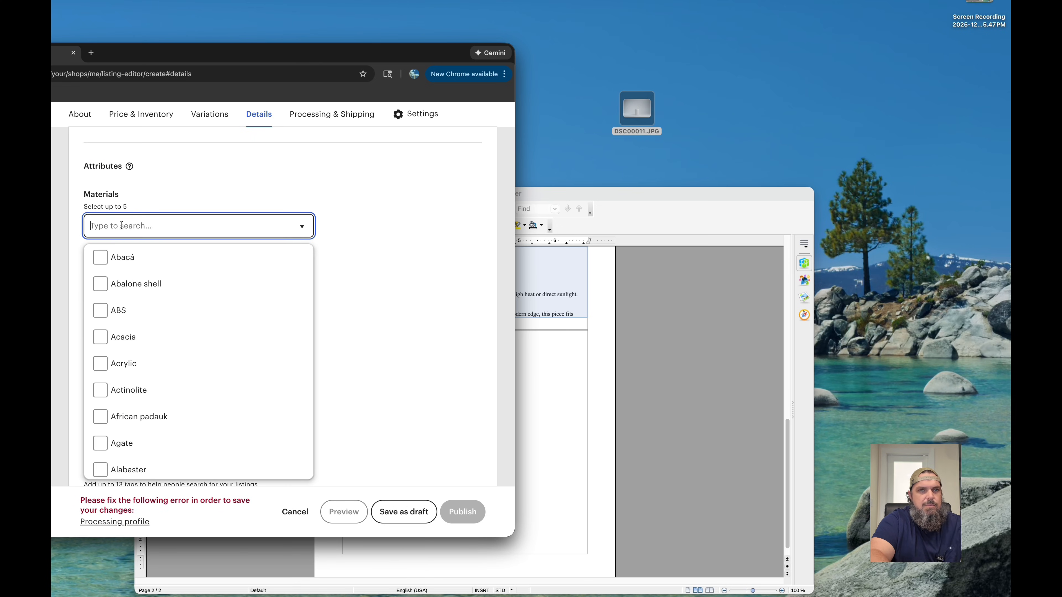
type("pla")
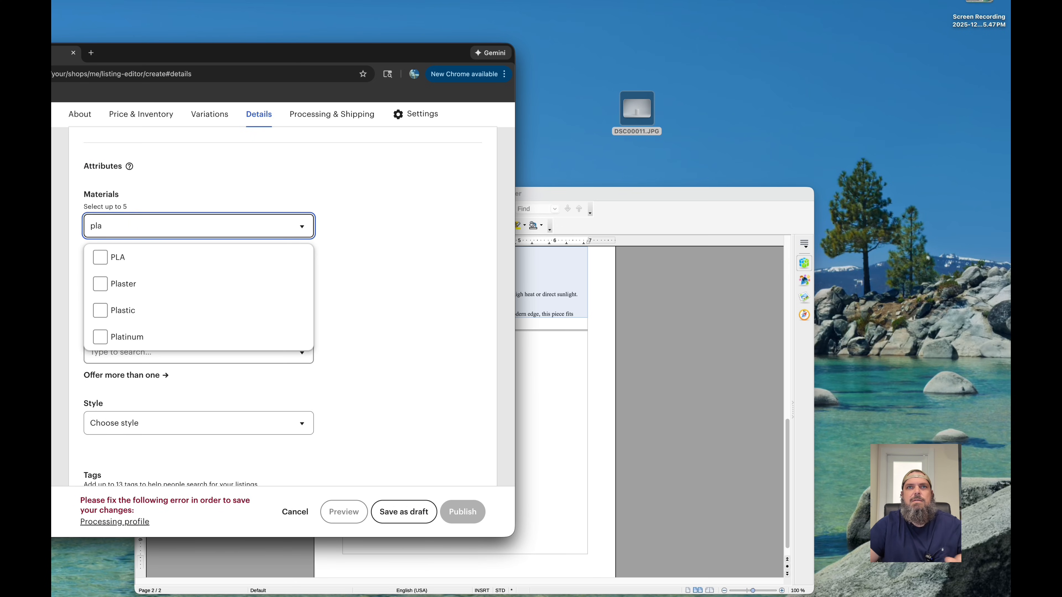
left_click(100, 257)
left_click(397, 289)
- Set the listing's primary color to White
scroll(310, 276, "down", 2)
left_click(279, 235)
scroll(161, 304, "down", 5)
scroll(163, 307, "down", 5)
scroll(161, 306, "up", 6)
scroll(164, 306, "down", 5)
scroll(164, 305, "down", 2)
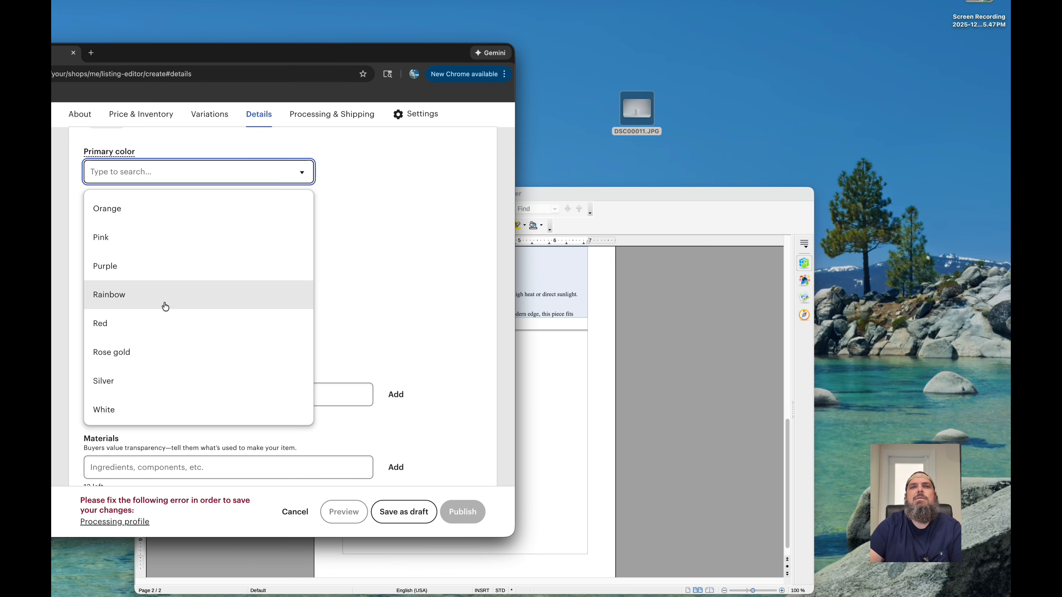
left_click(123, 411)
left_click_drag(123, 416, 131, 375)
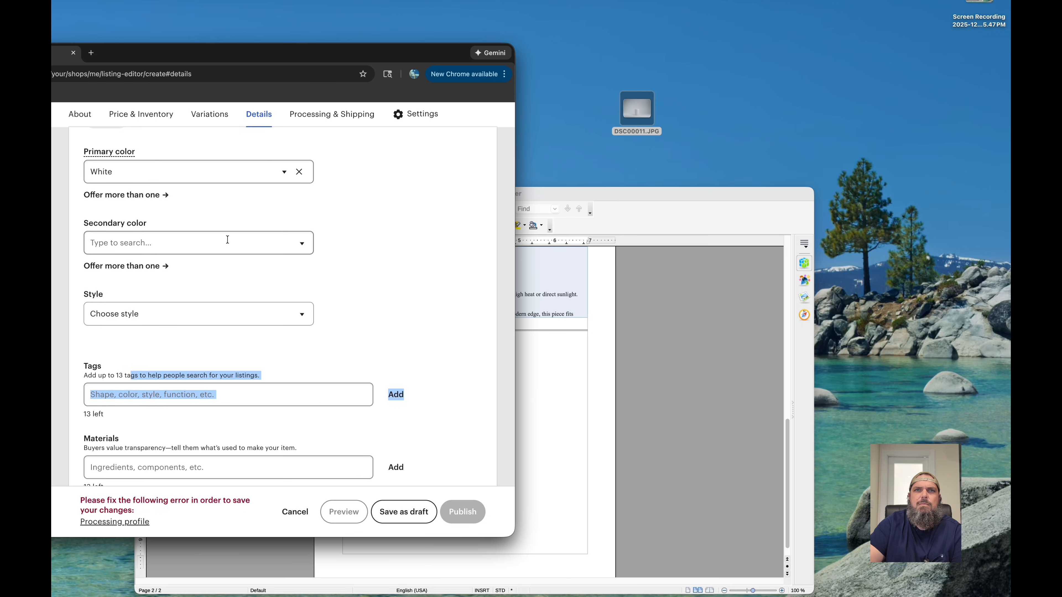
left_click(252, 285)
- Set the listing's style attribute to Minimalist
scroll(245, 280, "down", 3)
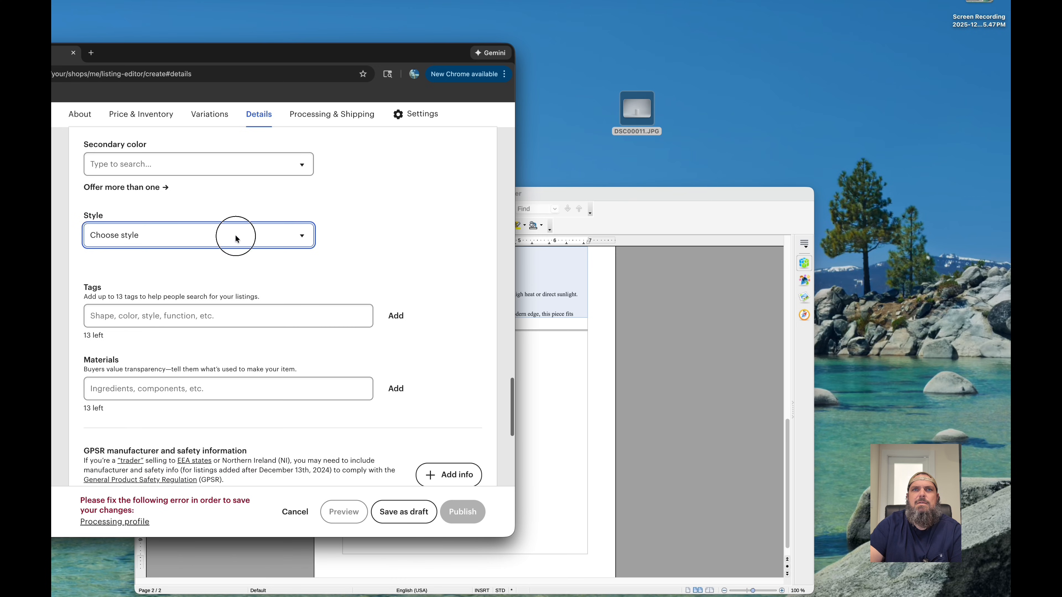
left_click(235, 234)
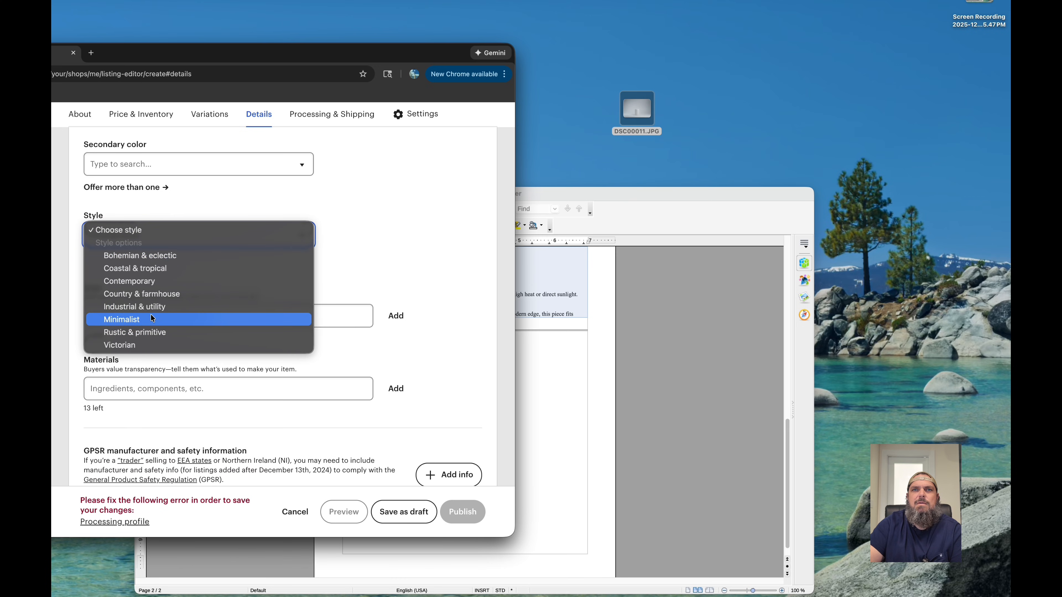
left_click(162, 320)
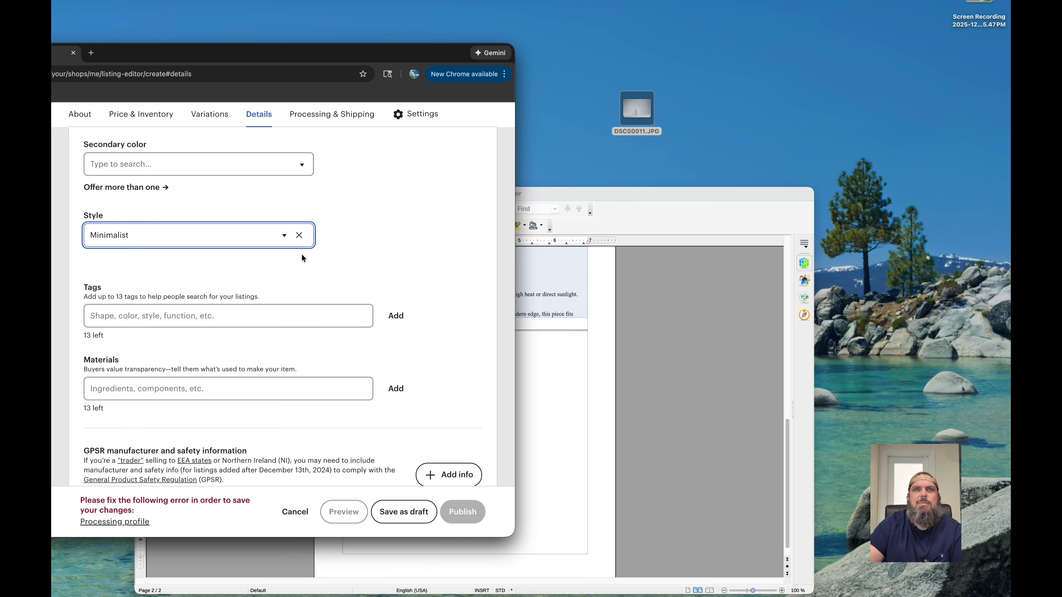
- Copy the first search tag from the Writer document and add it to the listing as "toothbrush holder" without the list number
scroll(304, 274, "down", 2)
left_click(542, 366)
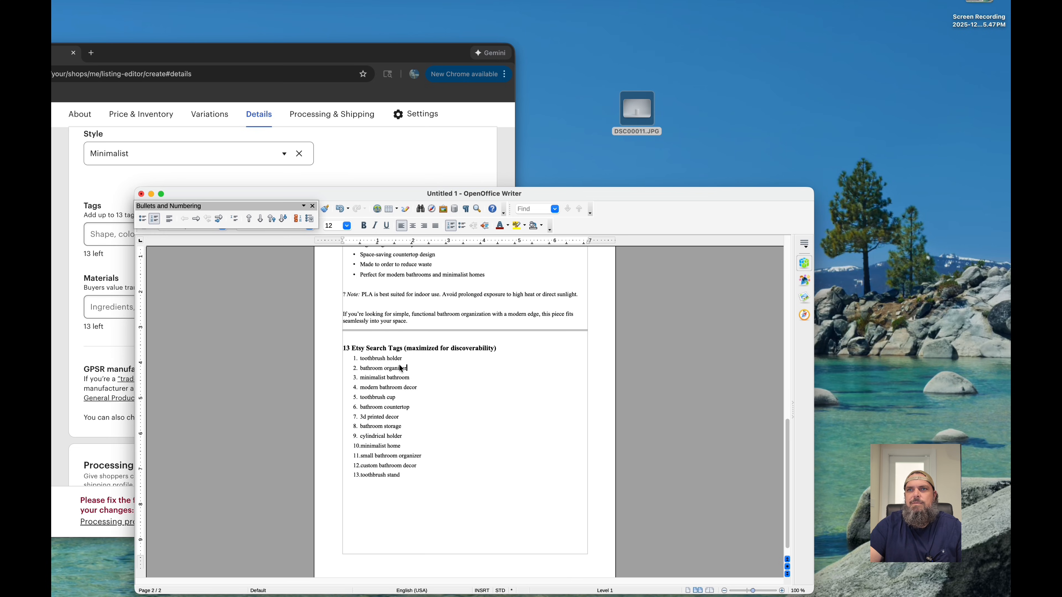
left_click_drag(361, 363, 402, 359)
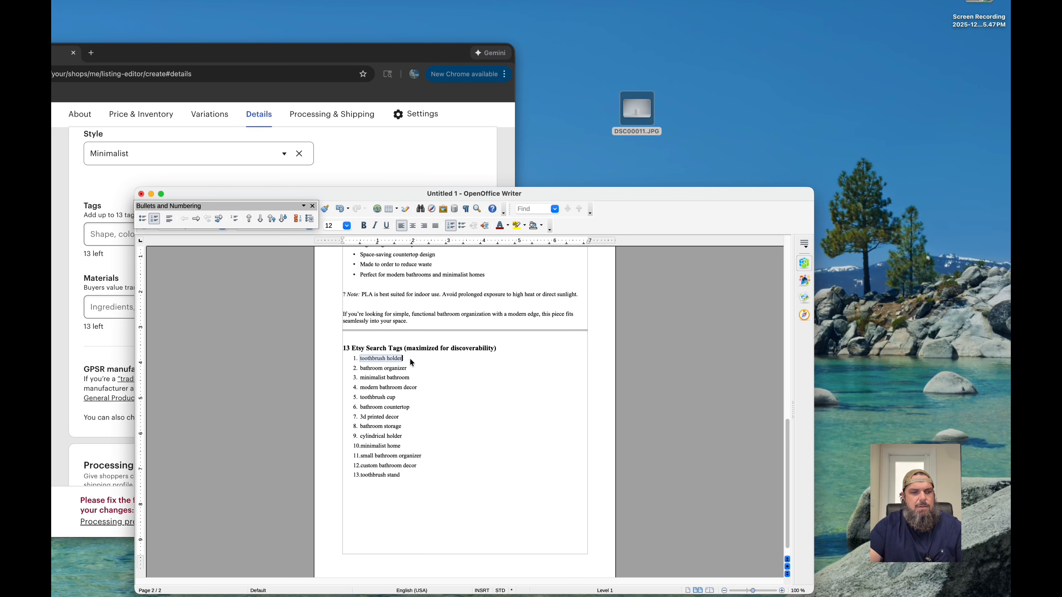
key("super+c")
left_click(368, 161)
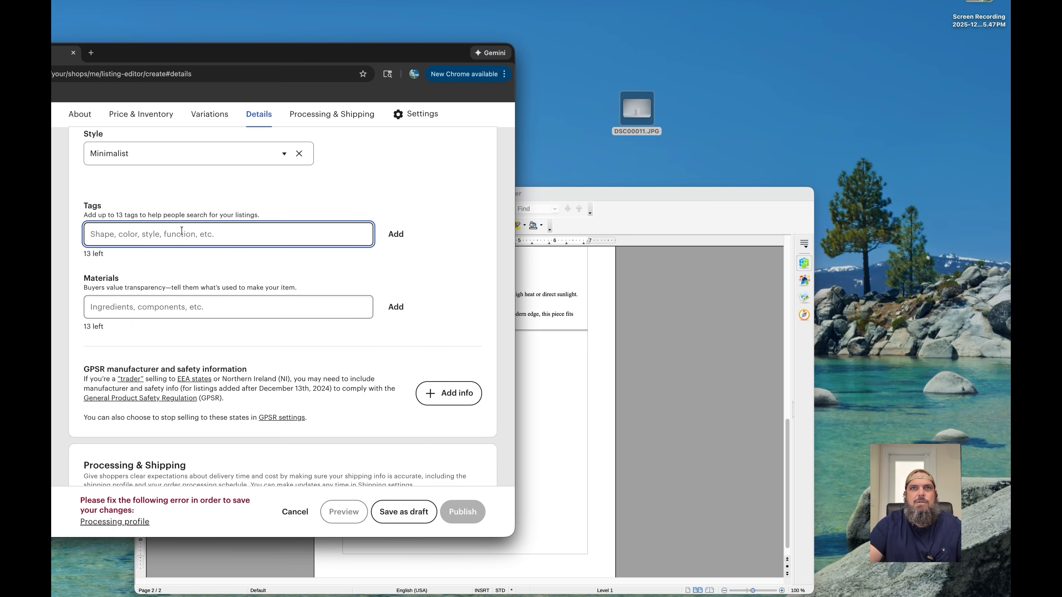
key("super+v")
left_click(99, 235)
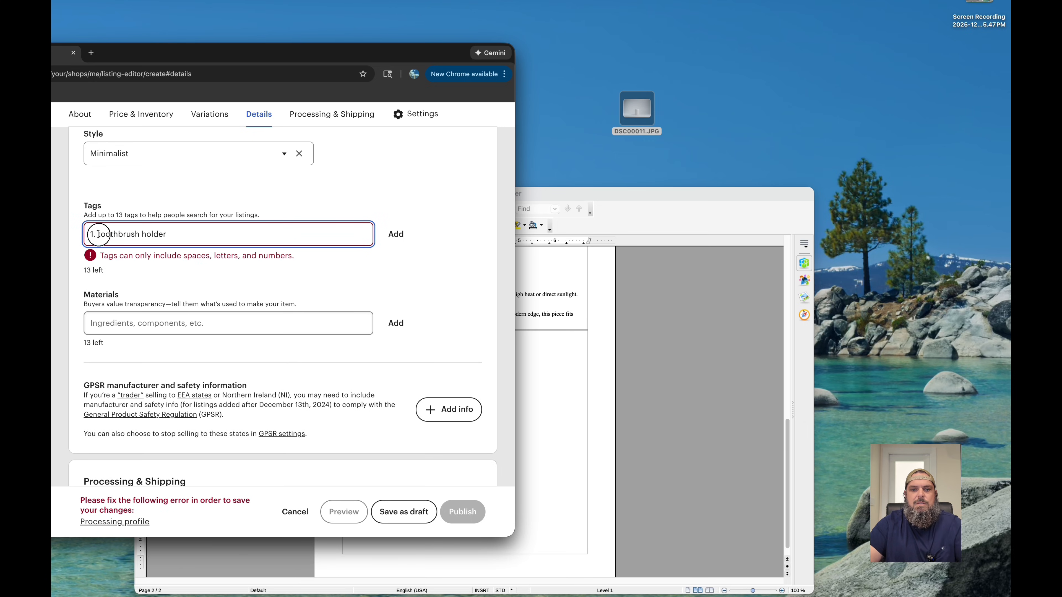
key("BackSpace")
key("BackSpace")
key("BackSpace")
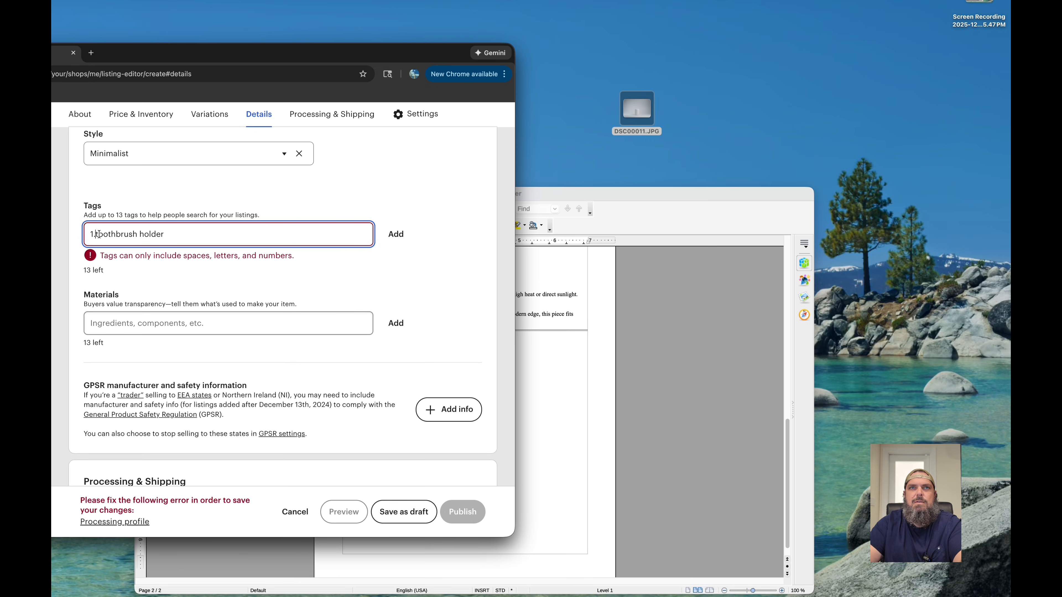
left_click(396, 234)
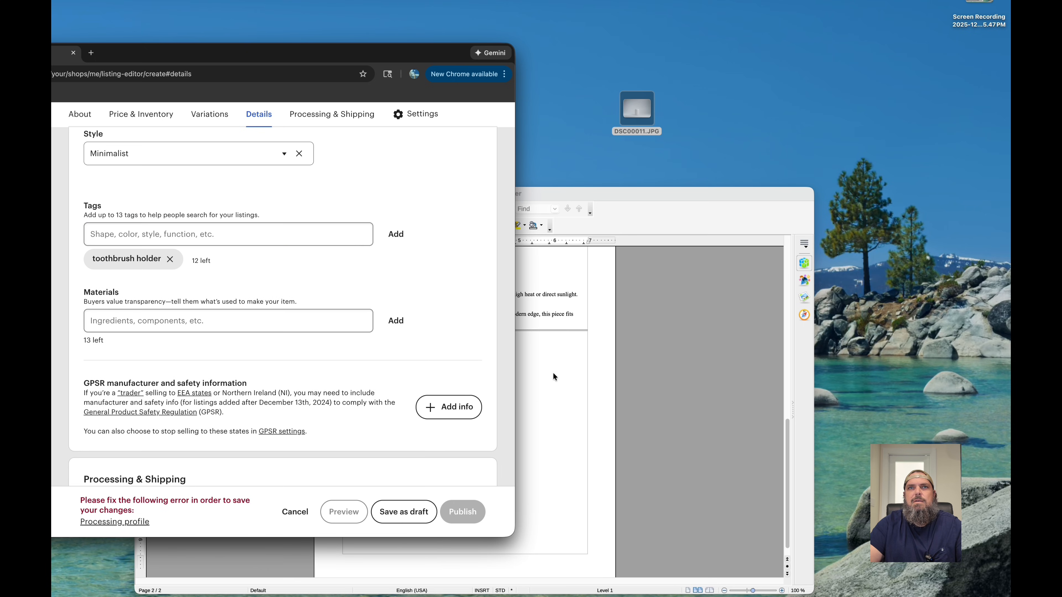
- Add the tags "bathroom organizer" and "minimalist bathroom" from the Writer list, and add "pla" as a listing material
left_click(568, 378)
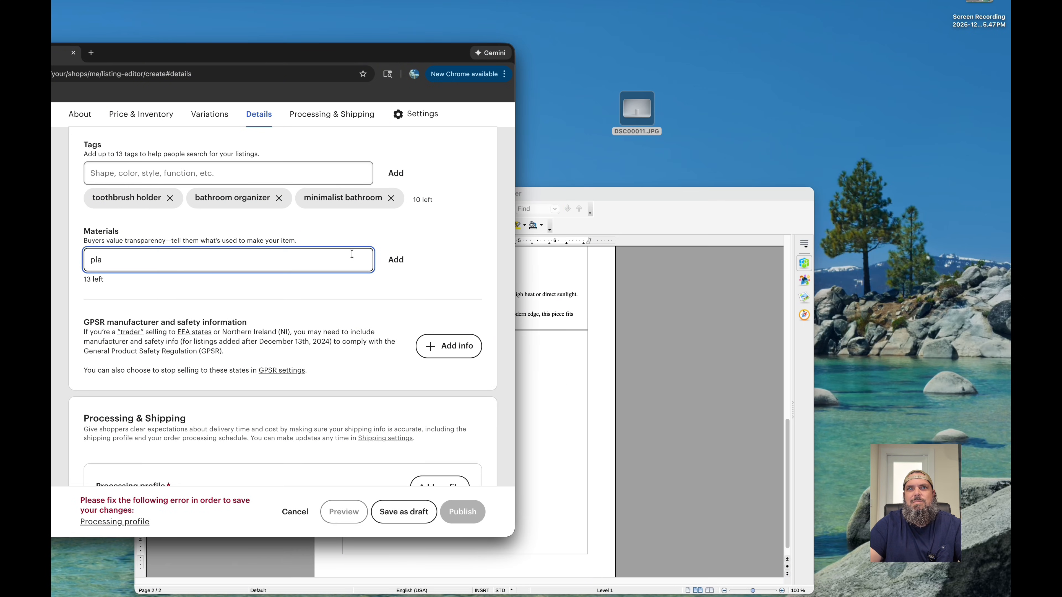
left_click(395, 260)
- Apply the 1-day Made to order processing profile and the Generic calculated shipping profile to the listing
scroll(357, 314, "down", 5)
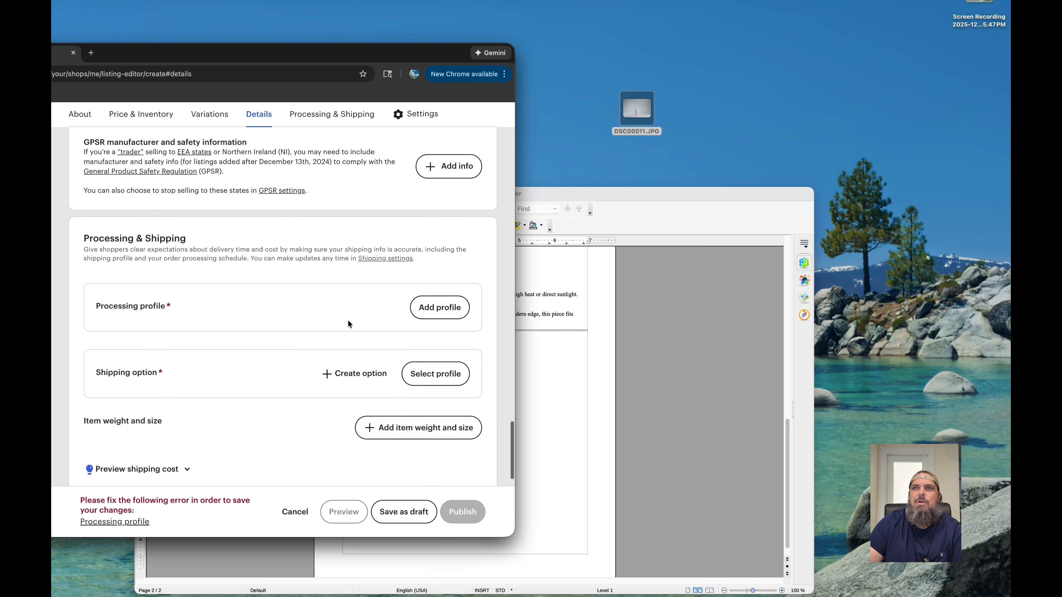
left_click(441, 307)
left_click(355, 331)
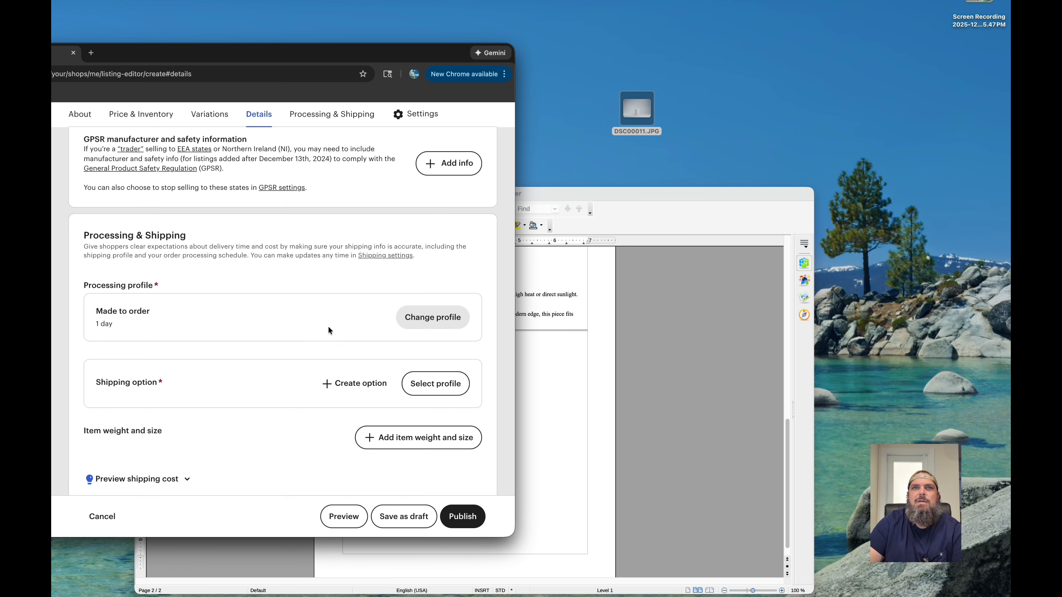
scroll(328, 330, "down", 3)
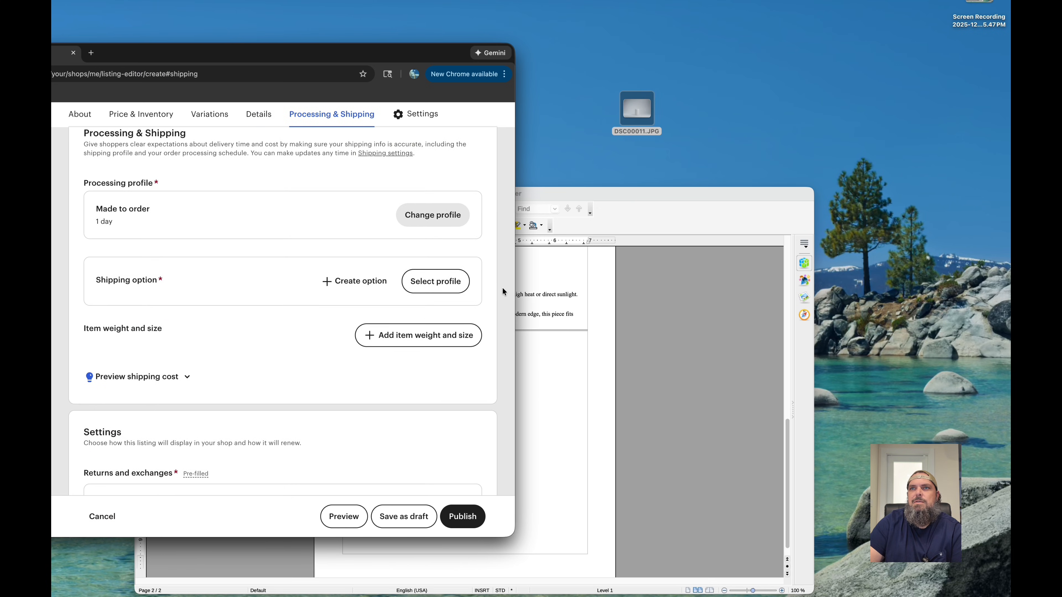
left_click(456, 282)
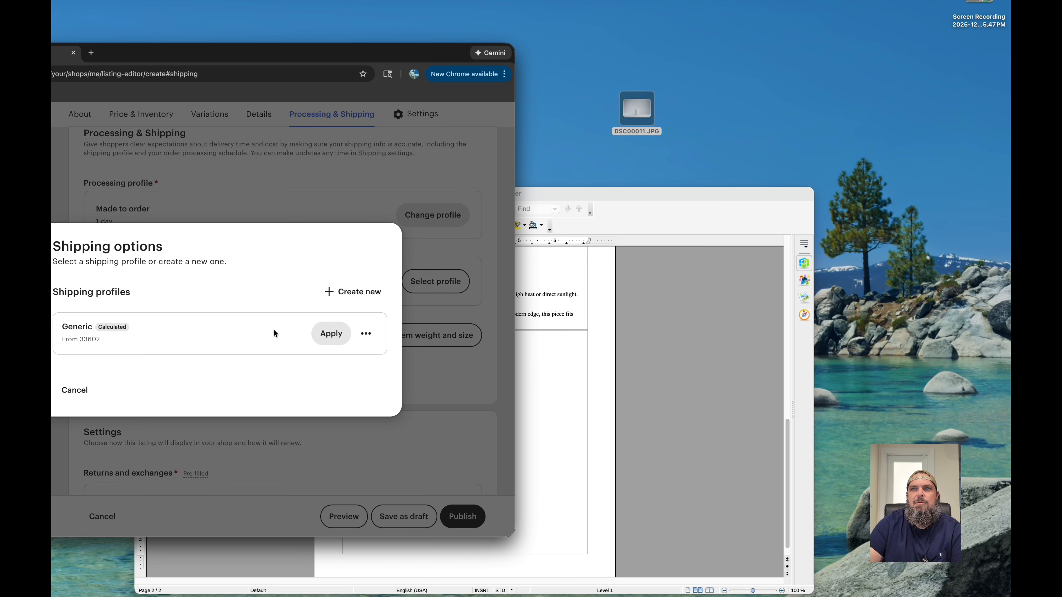
left_click(336, 334)
- Look up the weight in the Writer notes and set the item weight to 0 lb 5 oz
scroll(354, 380, "down", 5)
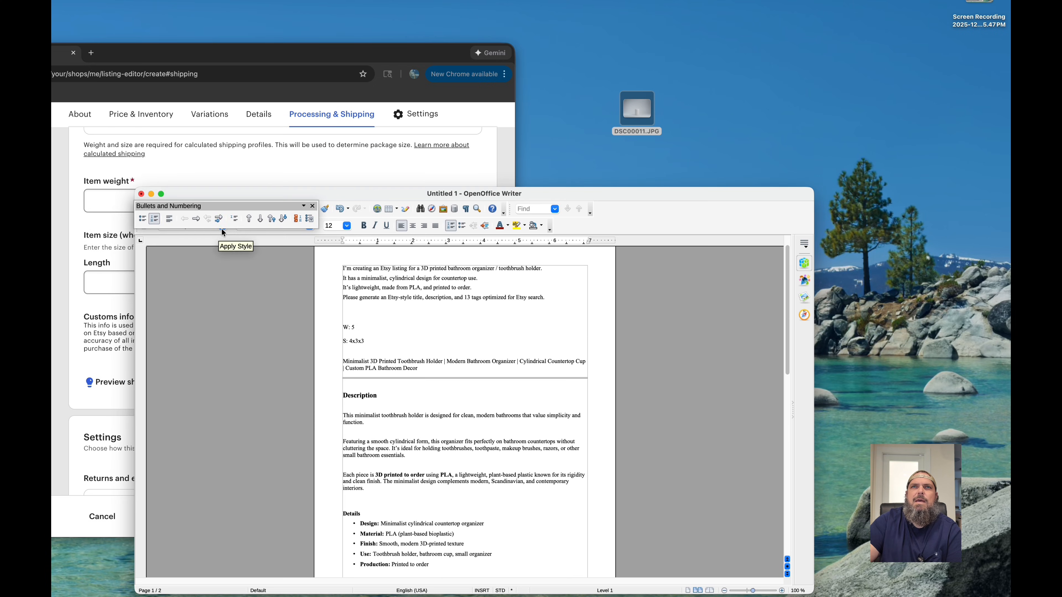
left_click(223, 171)
left_click(97, 204)
type("0")
left_click(205, 197)
type("5")
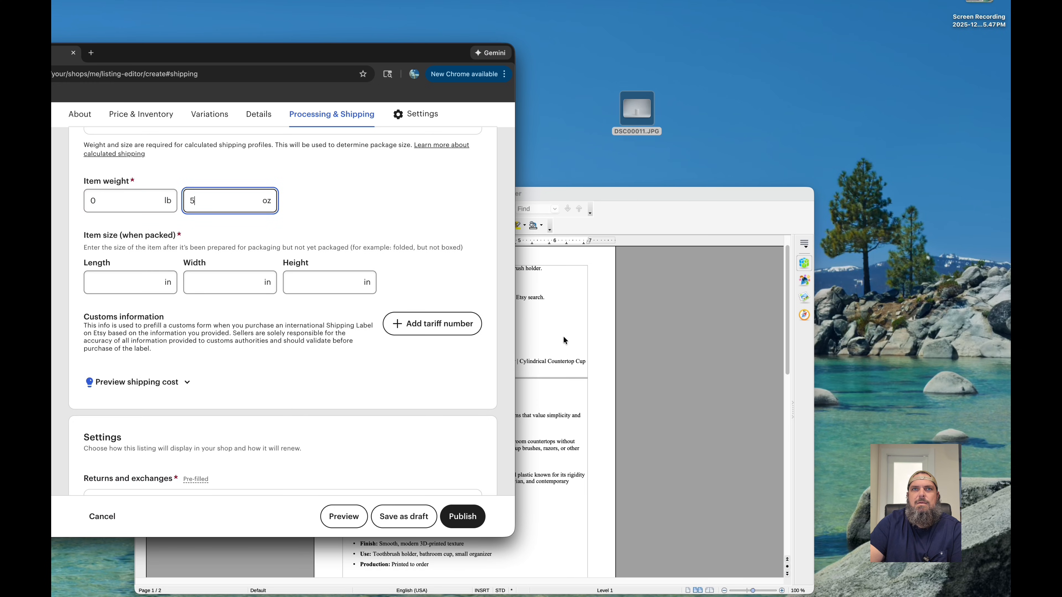
- Look up the size in the Writer notes and enter the packed item size as 4 x 3 x 3 in
left_click(563, 337)
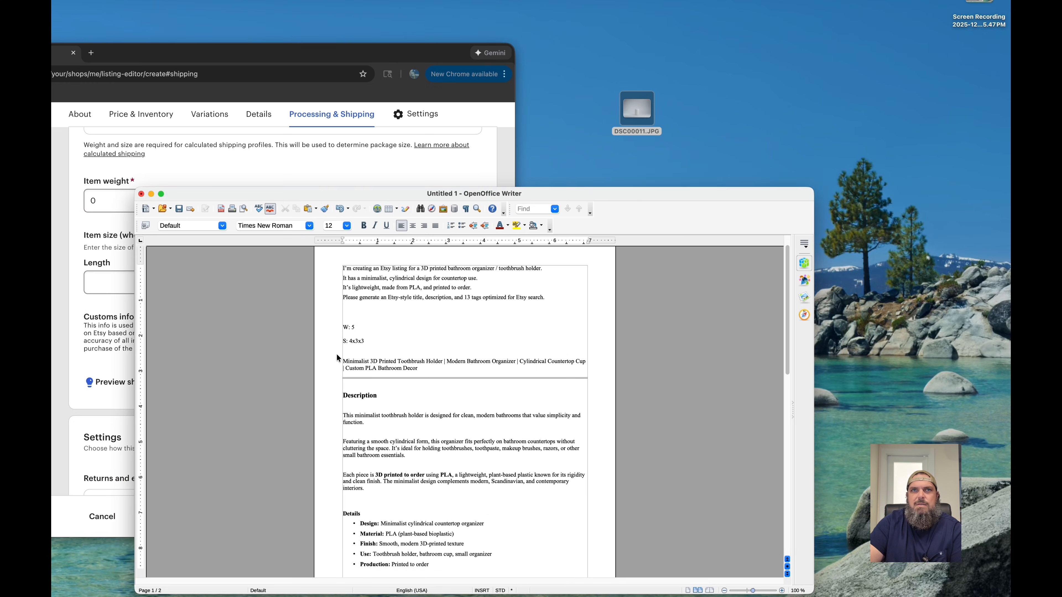
left_click(84, 255)
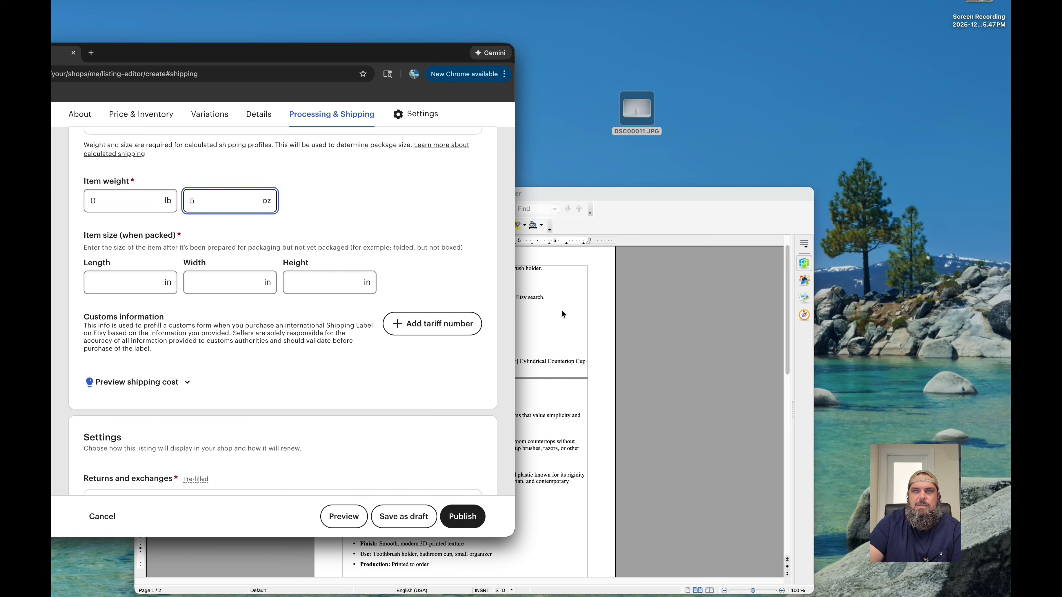
left_click(544, 332)
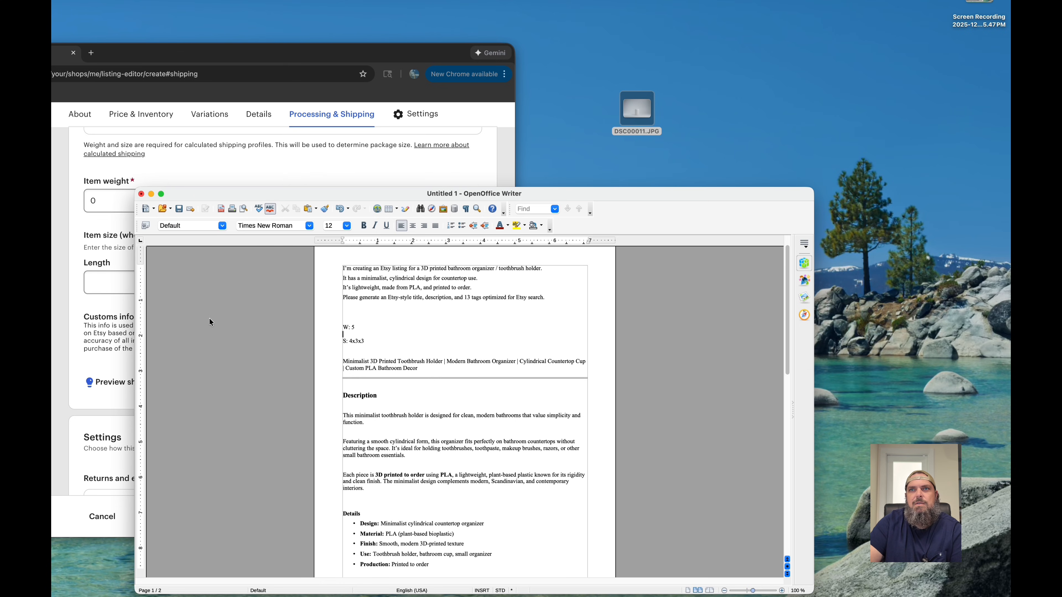
left_click(105, 286)
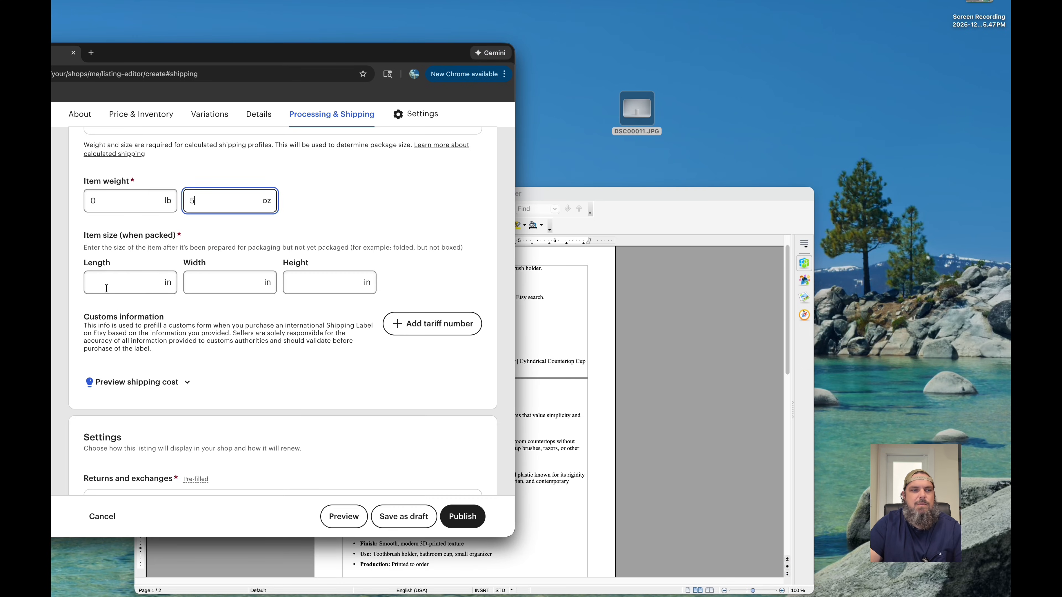
type("4")
key("Tab")
type("4")
key("Tab")
type("4")
- Check the available return and exchange policies and keep the applied 30-day policy
scroll(404, 286, "down", 5)
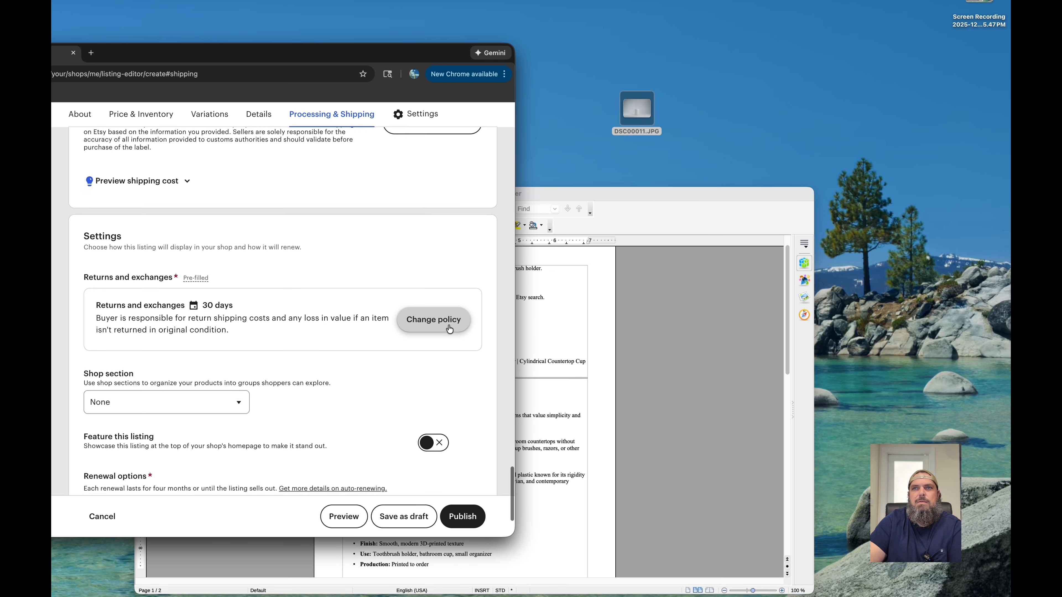
scroll(445, 339, "down", 1)
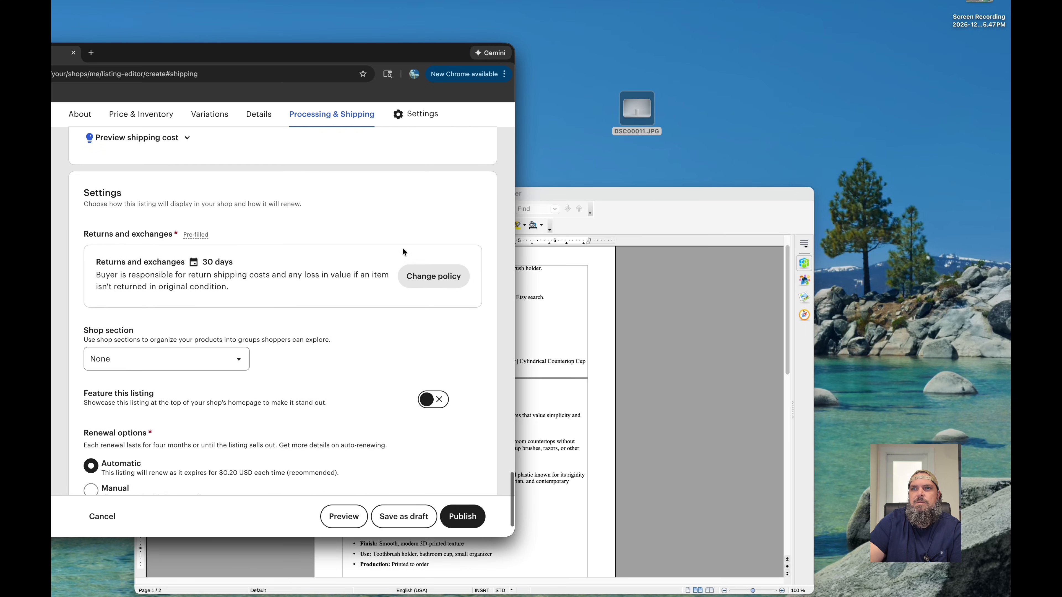
left_click(434, 276)
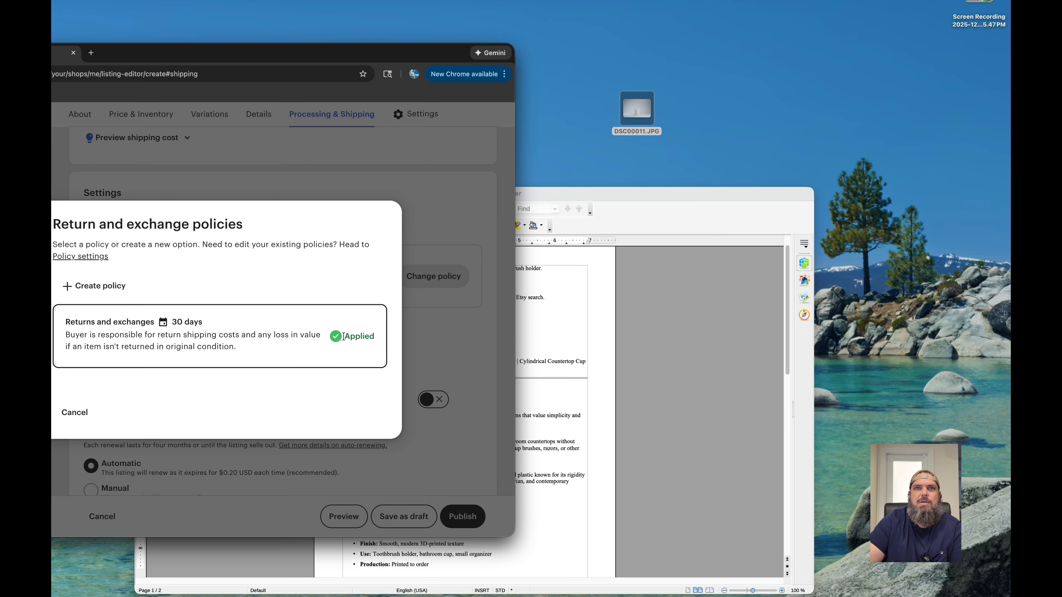
left_click(112, 411)
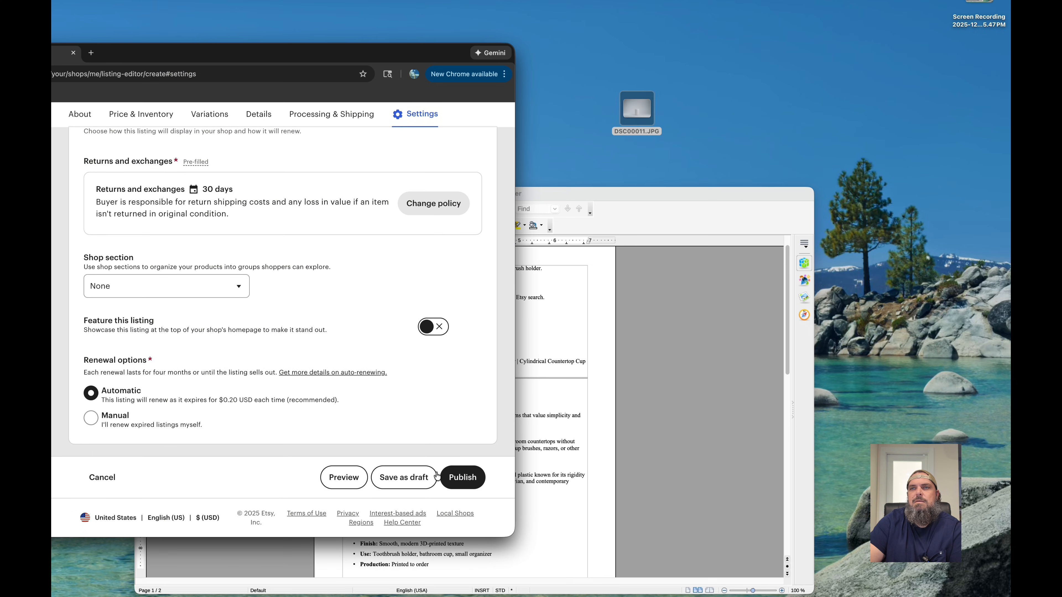
- Publish the listing without adding more photos and accept the $0.20 listing fee
left_click(463, 479)
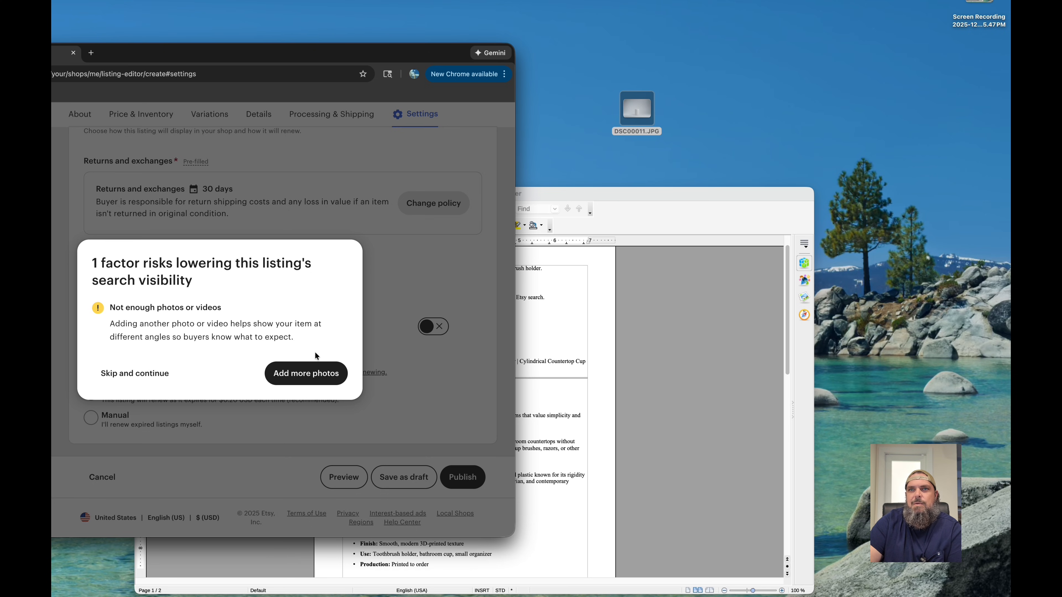
left_click(135, 376)
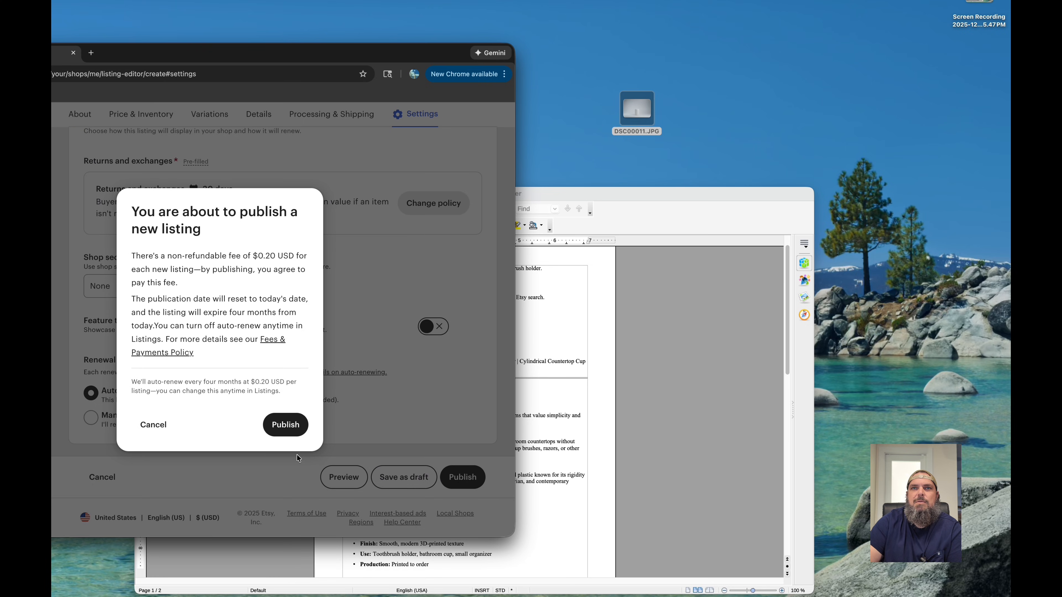
left_click(297, 426)
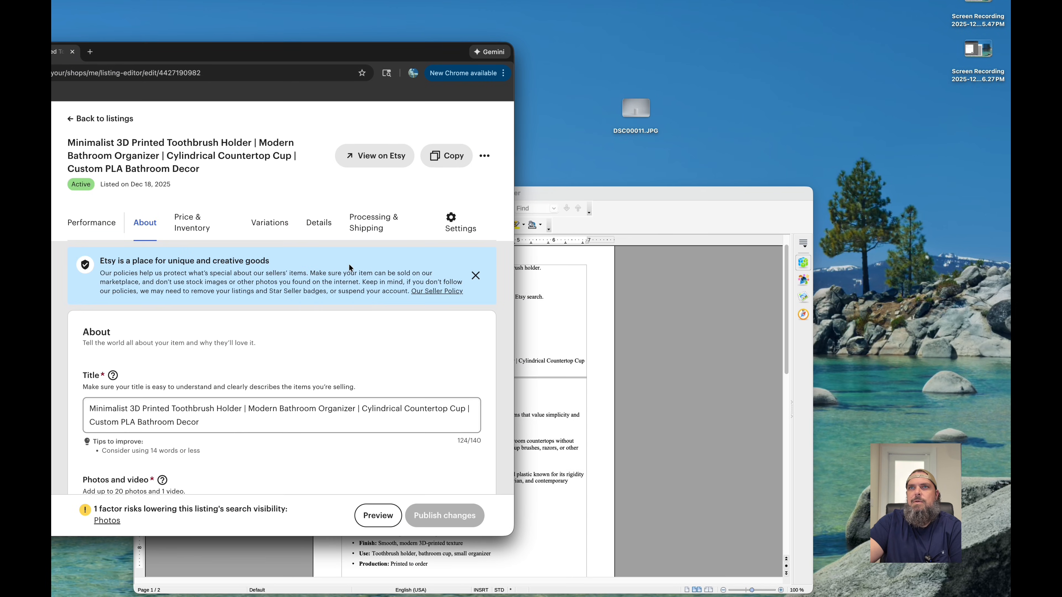
- View the published toothbrush holder listing on Etsy and move the browser window so the whole page is visible
left_click(379, 156)
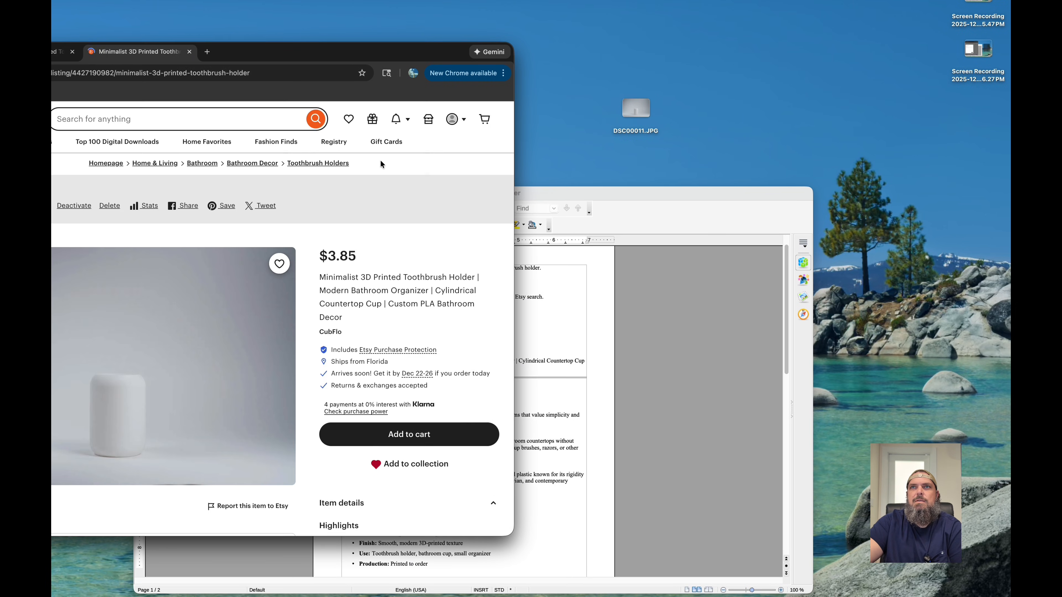
left_click_drag(324, 50, 451, 55)
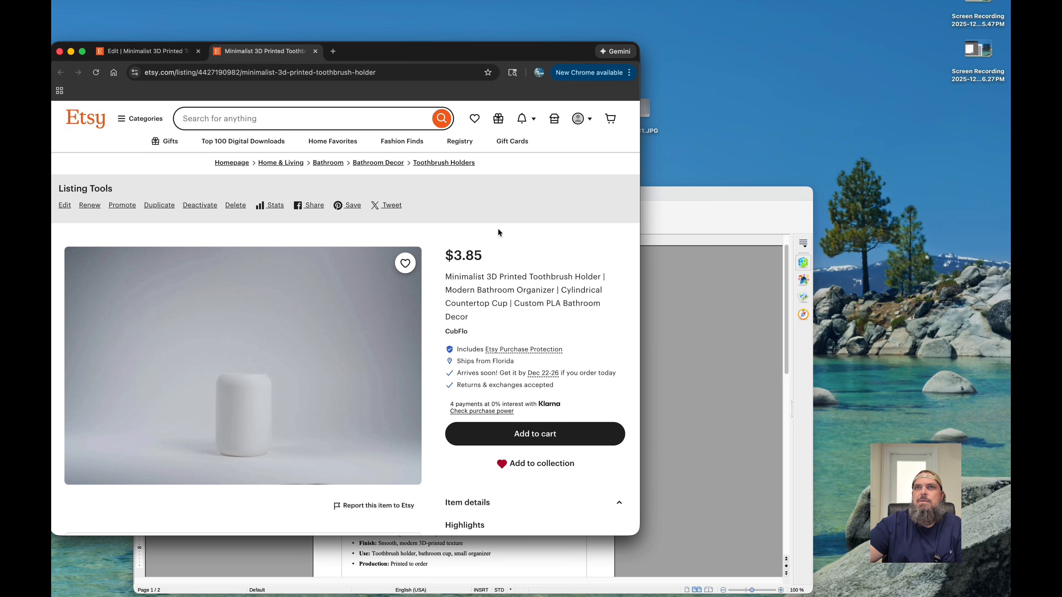
- Delete the toothbrush holder listing permanently from the shop's listings
left_click(163, 57)
left_click_drag(392, 53, 270, 51)
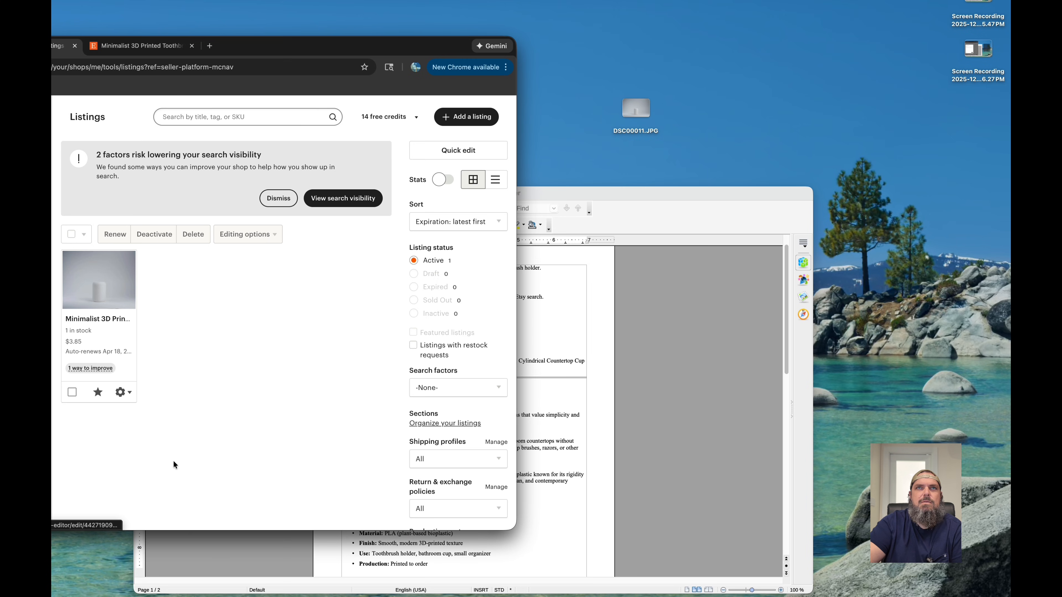
left_click(123, 392)
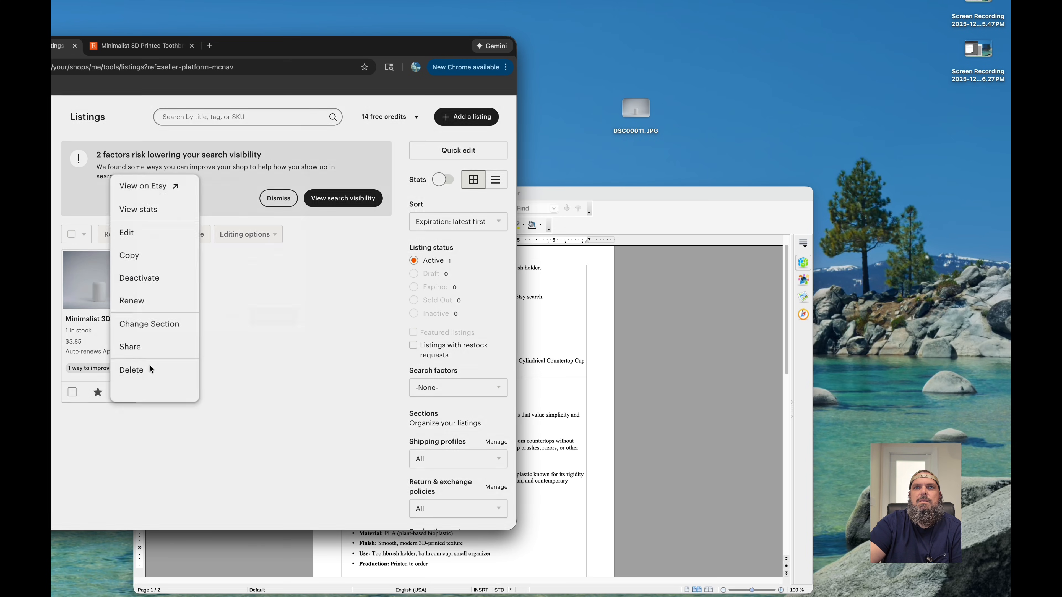
left_click(150, 369)
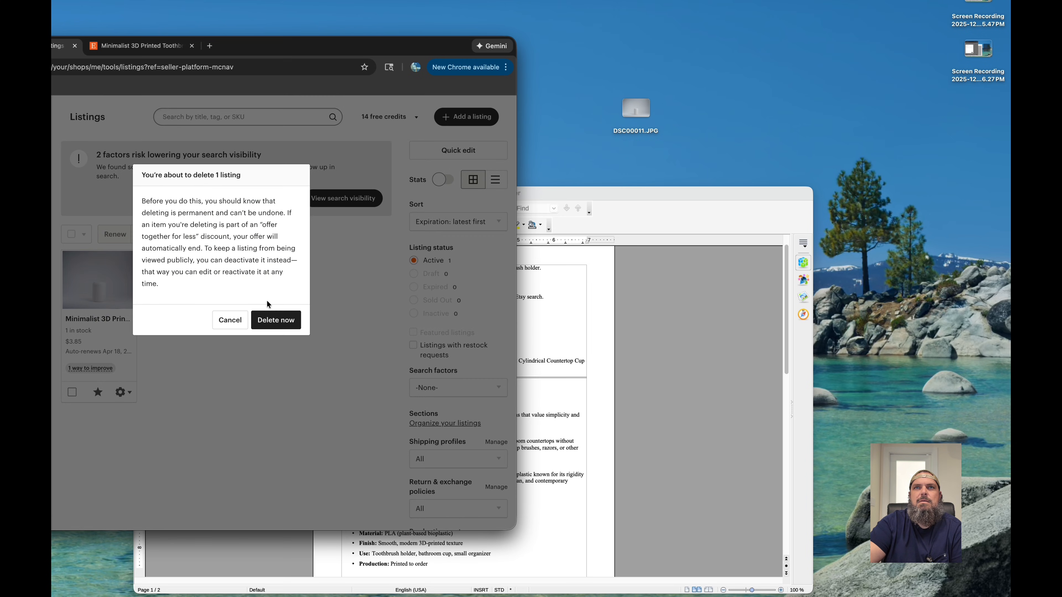
left_click(266, 322)
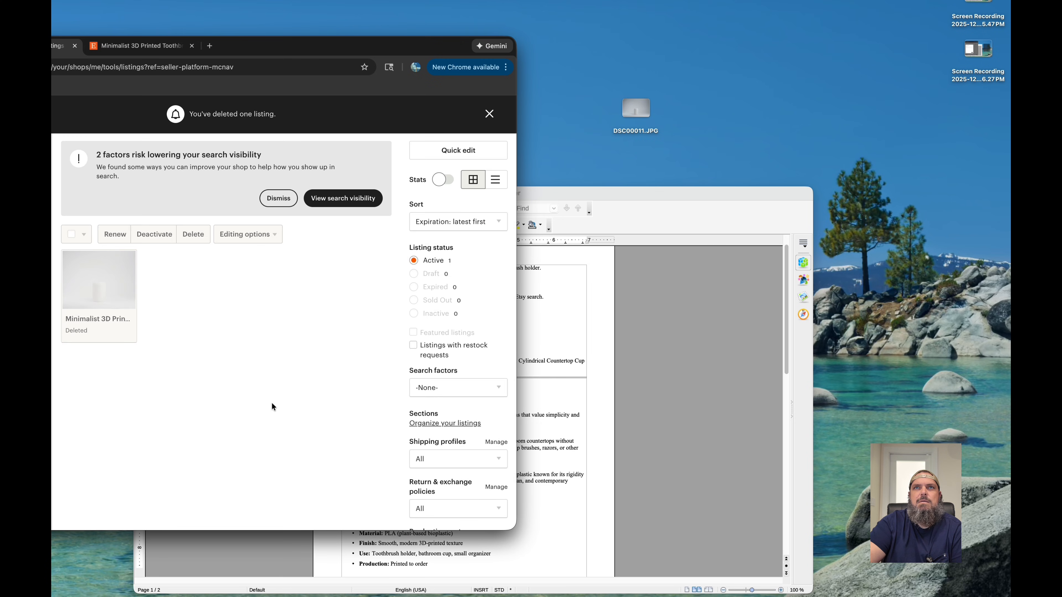